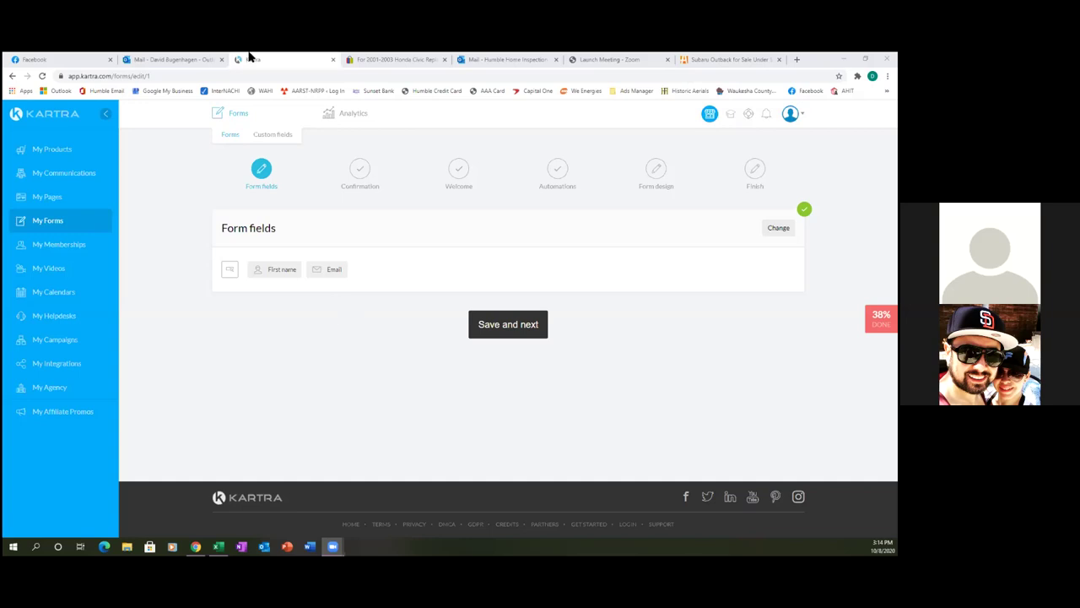
Open the Humble Home Inspection mailbox and read the reminder email "Home inspection call in one hour!"
{"action": "left_click", "coordinate": [165, 57]}
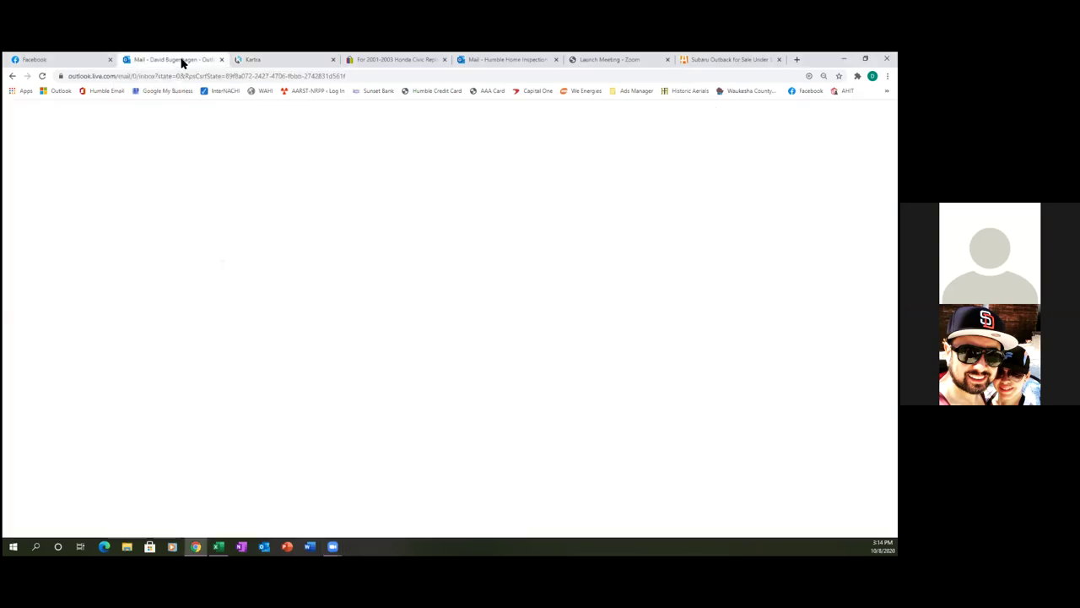
{"action": "key", "text": "ctrl+4"}
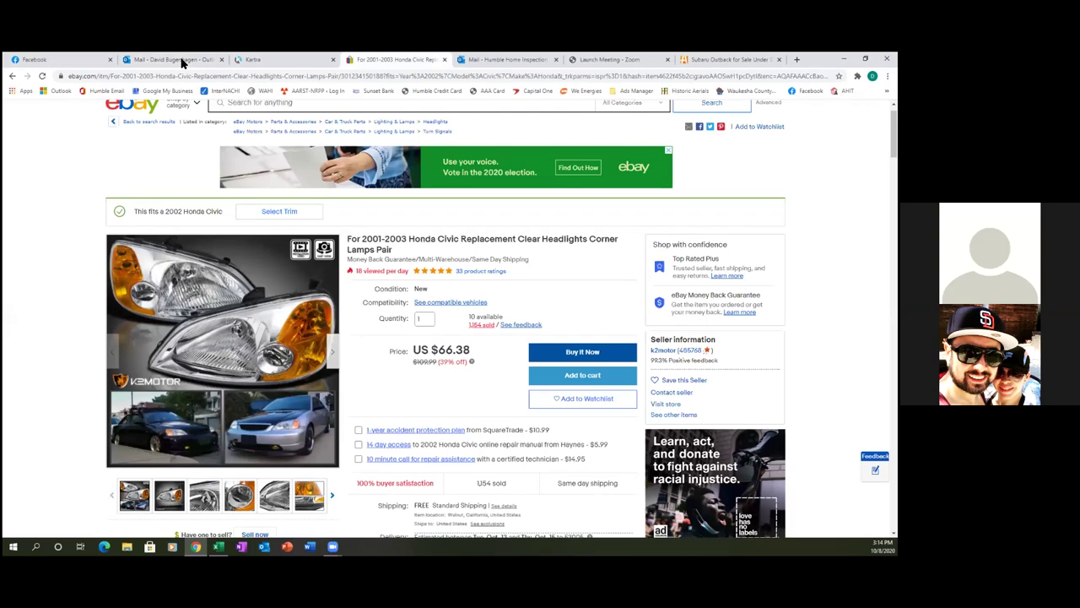
{"action": "key", "text": "ctrl+5"}
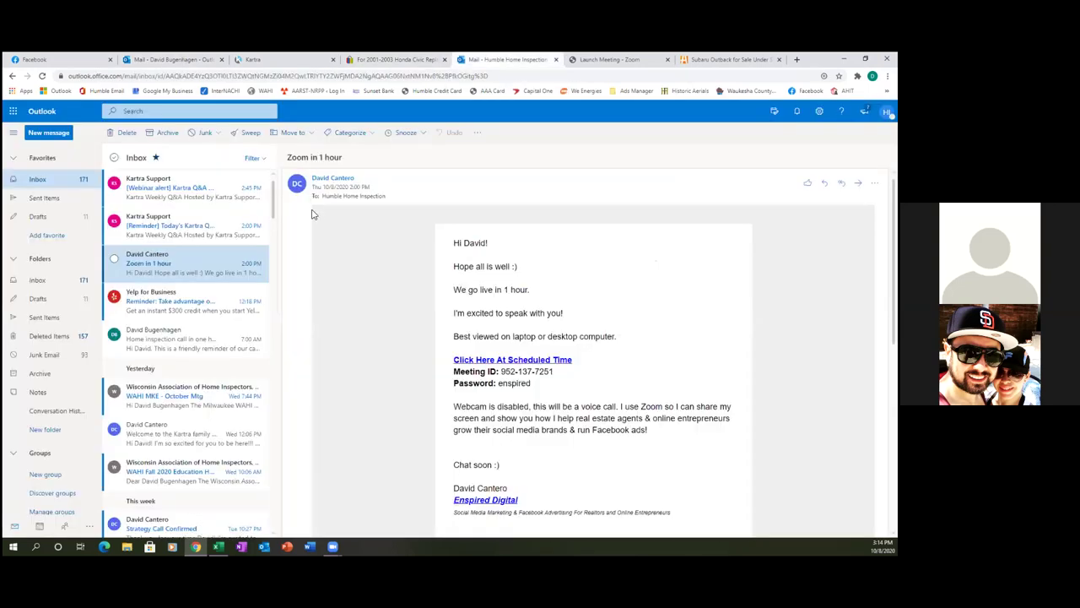
{"action": "left_click", "coordinate": [44, 185]}
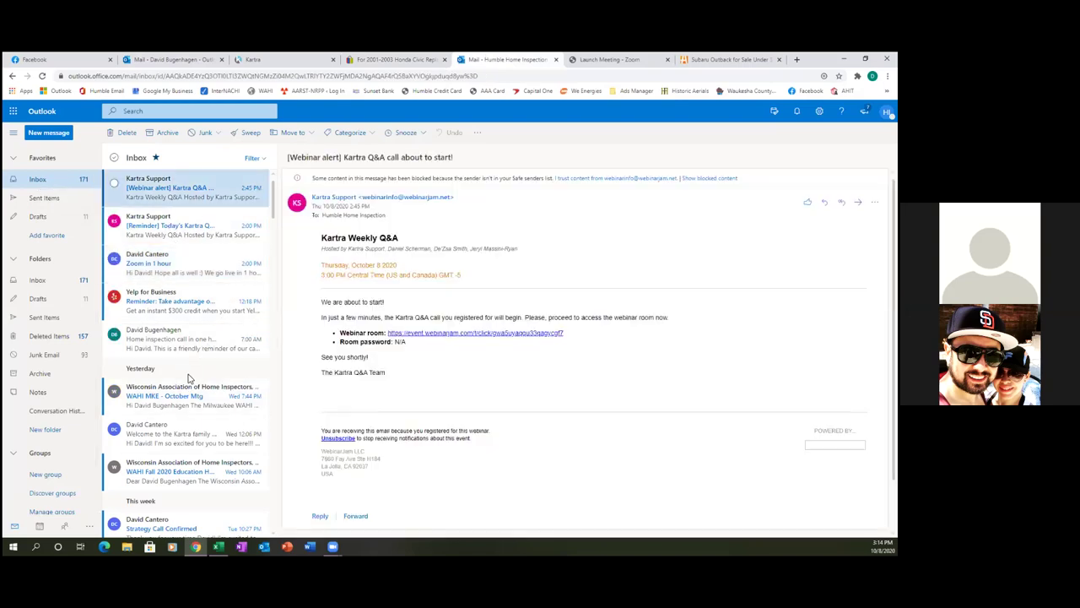
{"action": "left_click", "coordinate": [190, 348]}
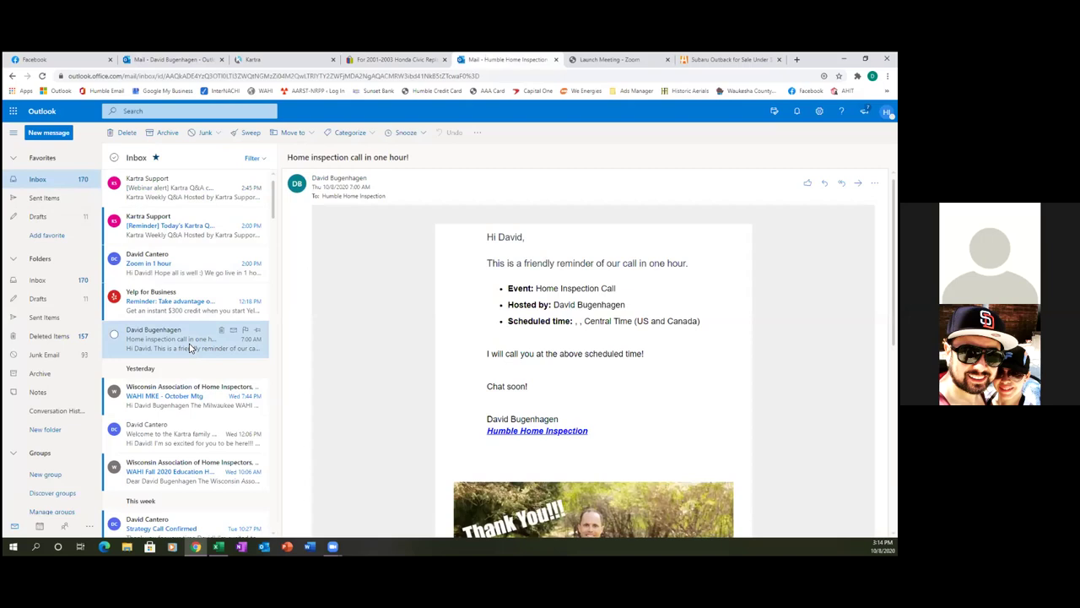
{"action": "scroll", "coordinate": [344, 373], "scroll_direction": "down", "scroll_amount": 1}
{"action": "scroll", "coordinate": [344, 373], "scroll_direction": "down", "scroll_amount": 2}
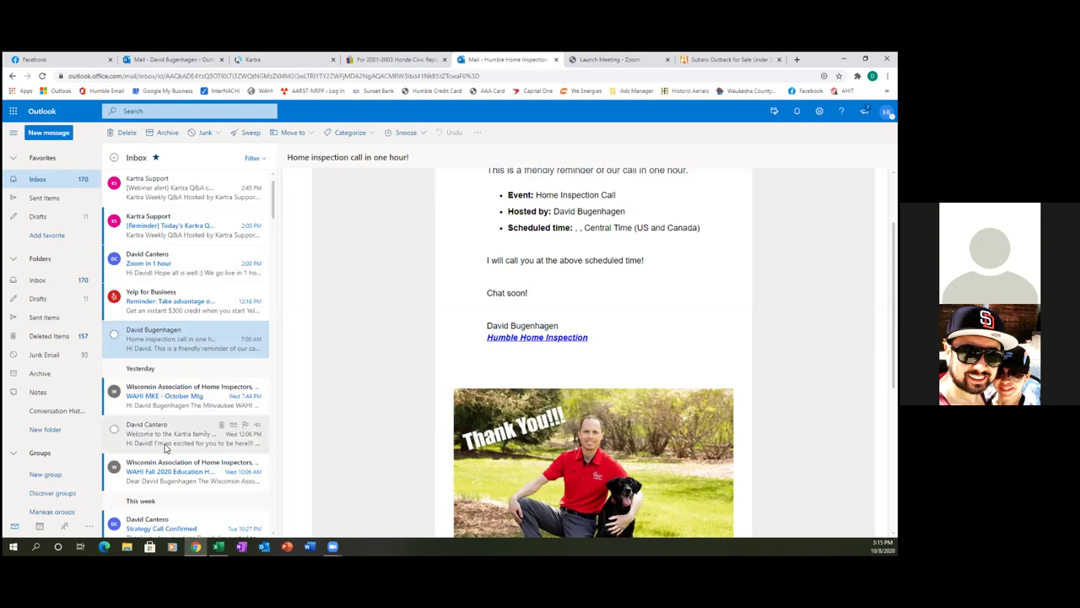
{"action": "scroll", "coordinate": [192, 445], "scroll_direction": "down", "scroll_amount": 1}
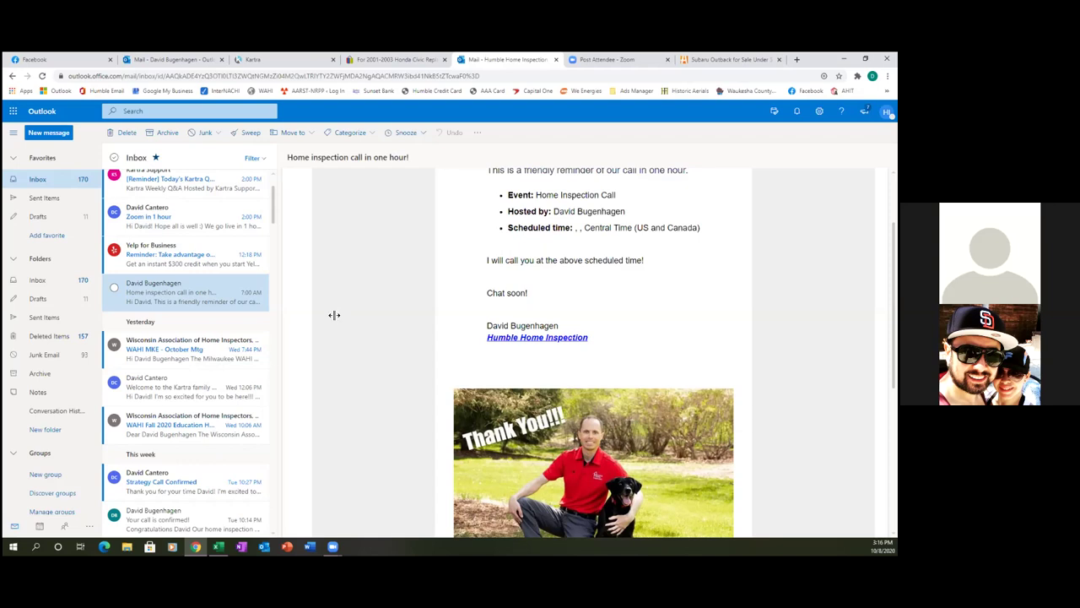
Open the "Your call is confirmed!" email and review its call summary, photo and footer
{"action": "left_click", "coordinate": [173, 527]}
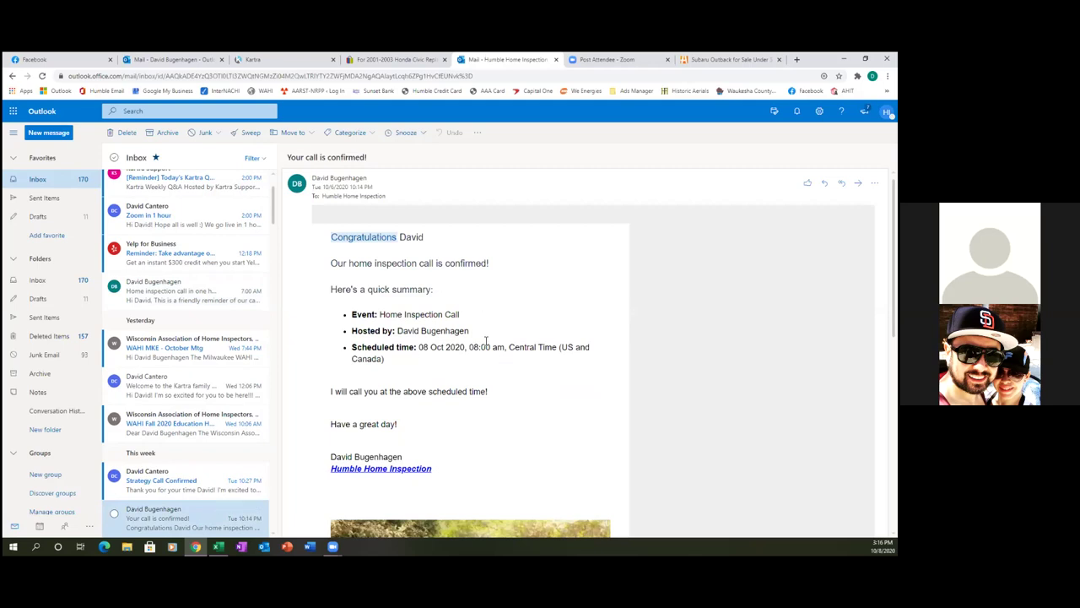
{"action": "scroll", "coordinate": [515, 335], "scroll_direction": "down", "scroll_amount": 3}
{"action": "scroll", "coordinate": [513, 335], "scroll_direction": "down", "scroll_amount": 6}
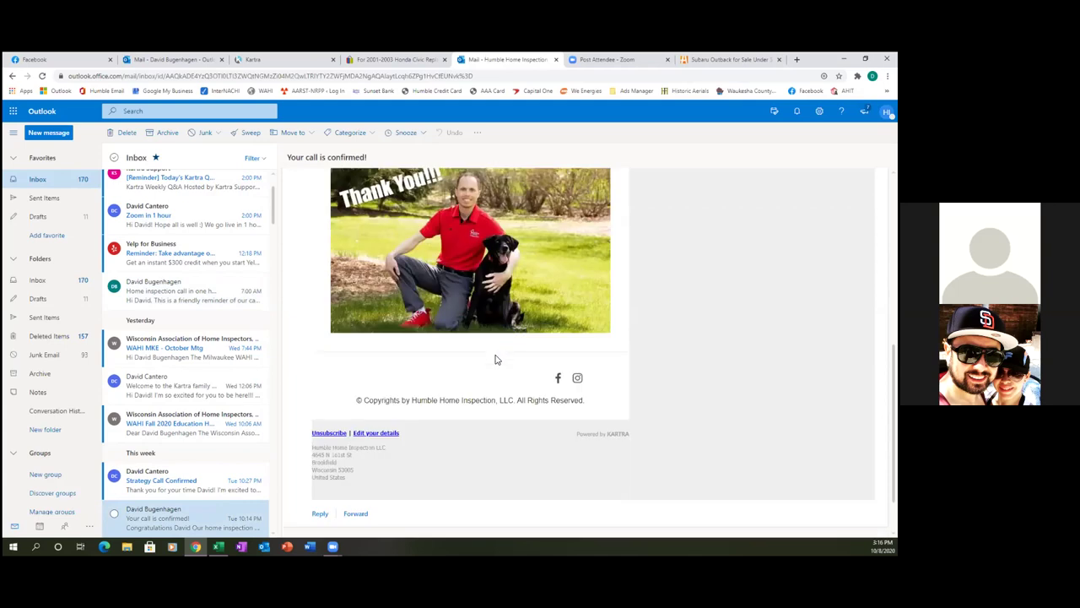
{"action": "scroll", "coordinate": [495, 355], "scroll_direction": "up", "scroll_amount": 4}
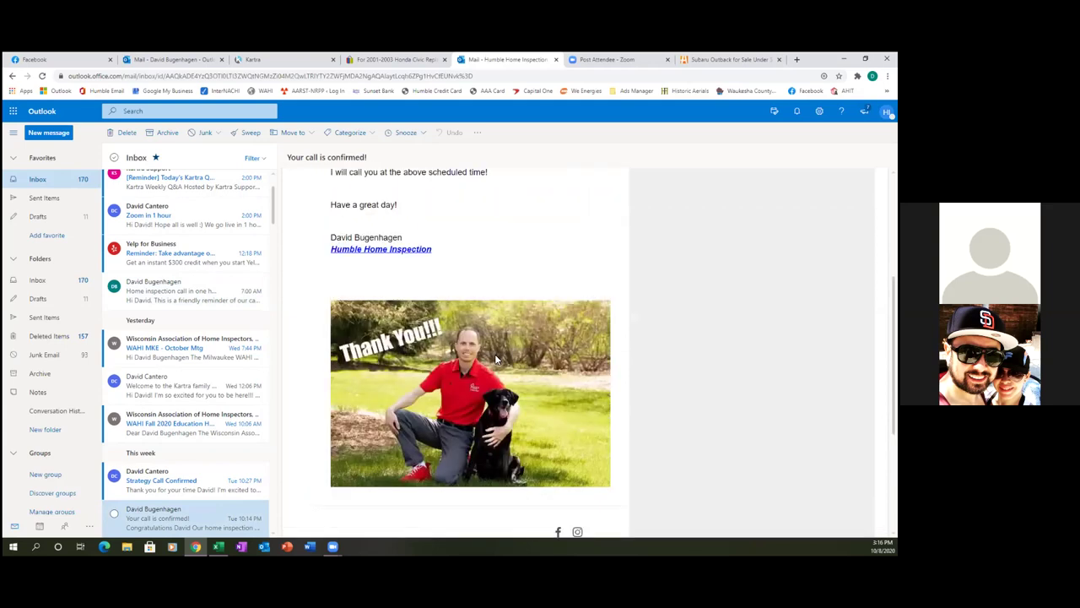
Return to the "Home inspection call in one hour!" email and compare its scheduled time line and footer social icons
{"action": "left_click", "coordinate": [181, 299]}
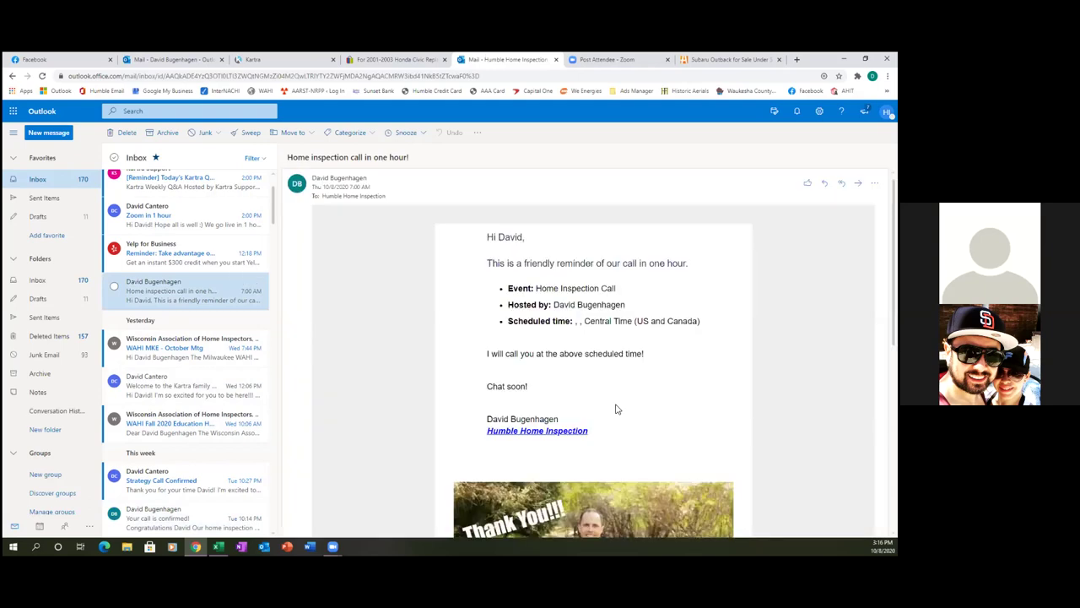
{"action": "scroll", "coordinate": [615, 409], "scroll_direction": "down", "scroll_amount": 5}
{"action": "scroll", "coordinate": [616, 409], "scroll_direction": "down", "scroll_amount": 2}
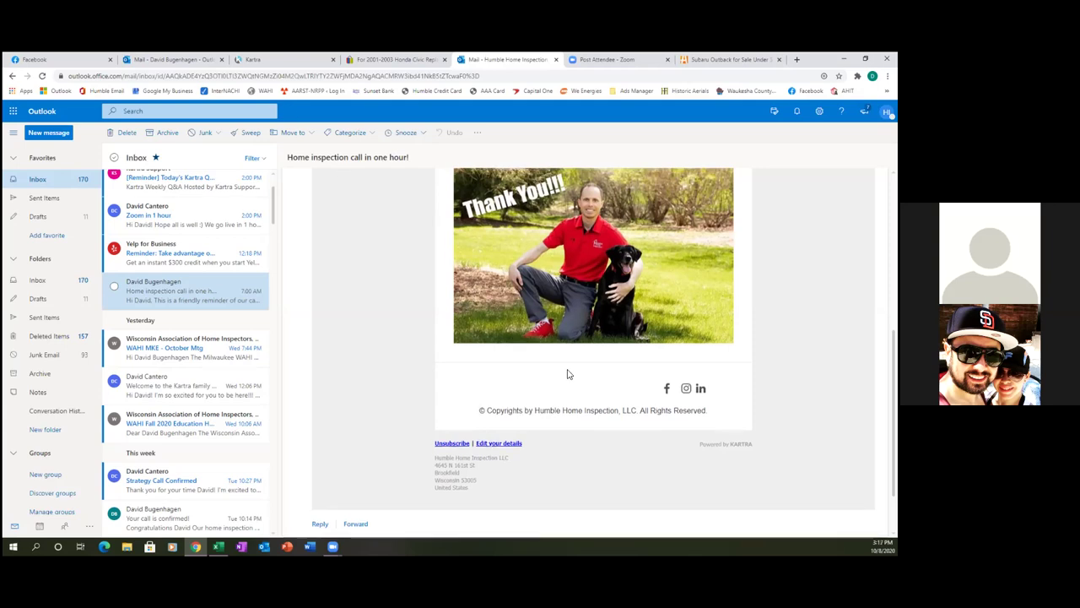
{"action": "scroll", "coordinate": [574, 371], "scroll_direction": "up", "scroll_amount": 4}
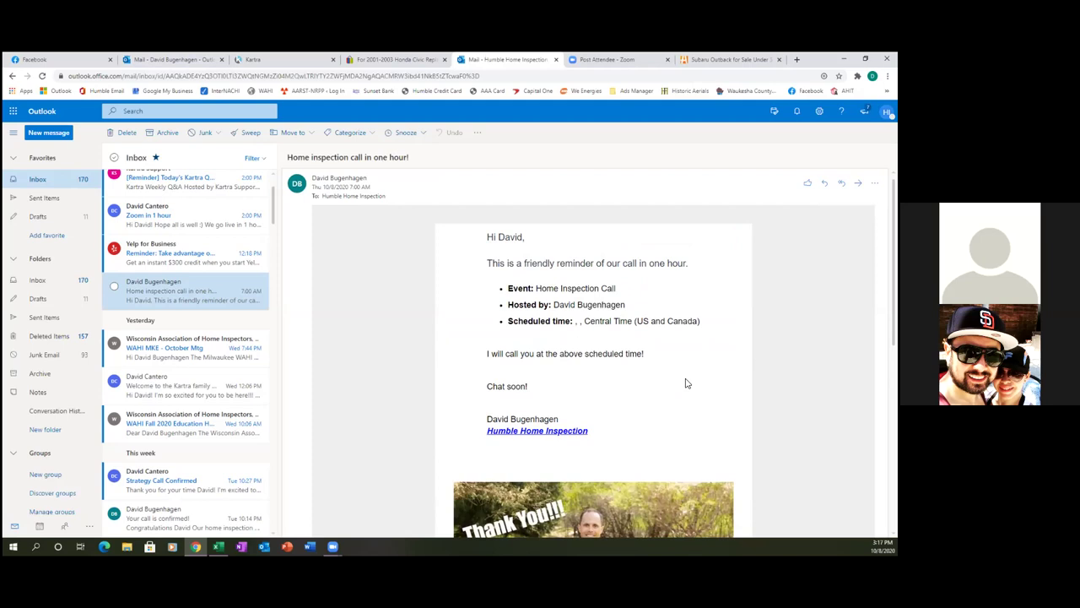
{"action": "left_click", "coordinate": [264, 60]}
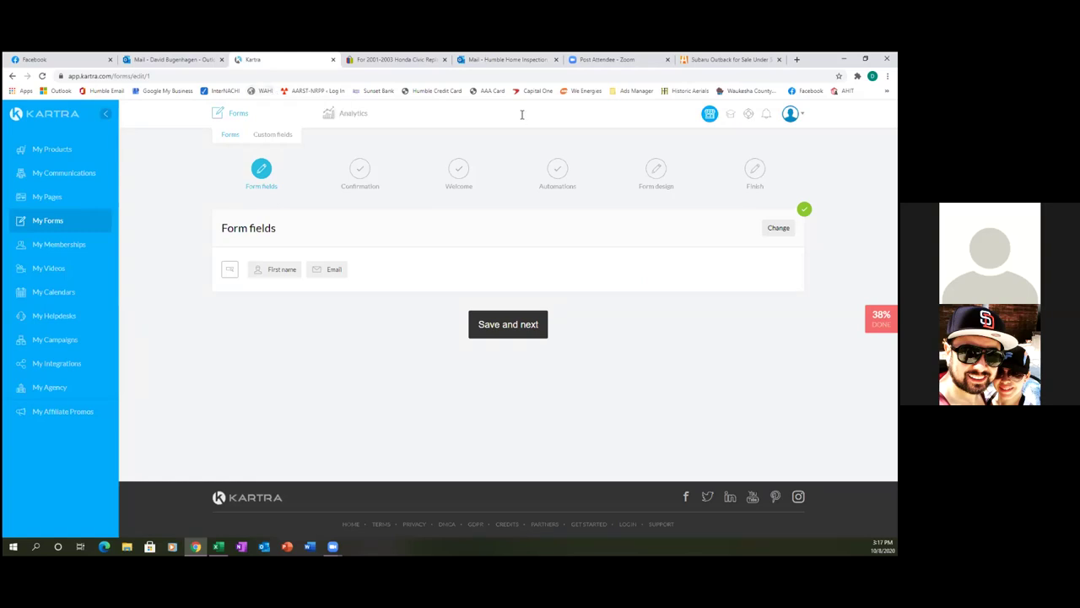
{"action": "left_click", "coordinate": [506, 60]}
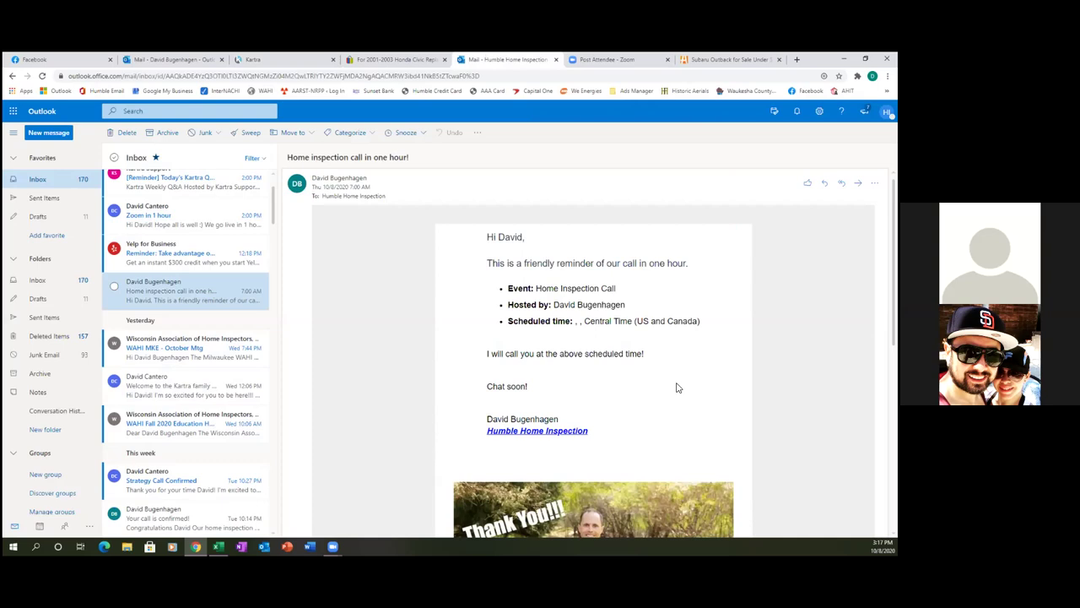
Switch to Kartra and save every stage of the open form, from Form fields through Form design, to reach Finish
{"action": "left_click", "coordinate": [283, 66]}
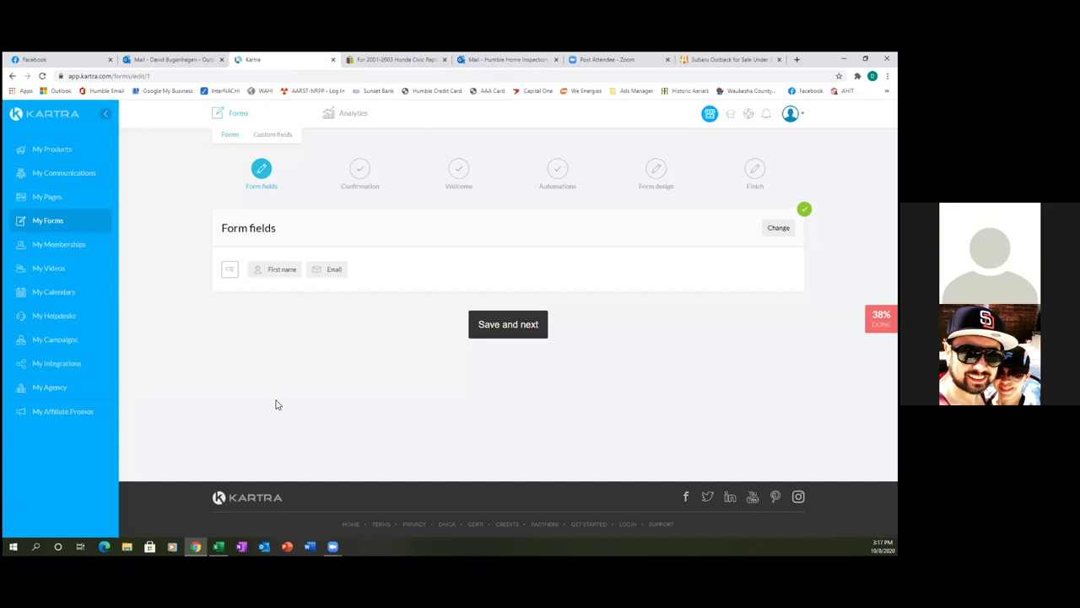
{"action": "left_click", "coordinate": [500, 329]}
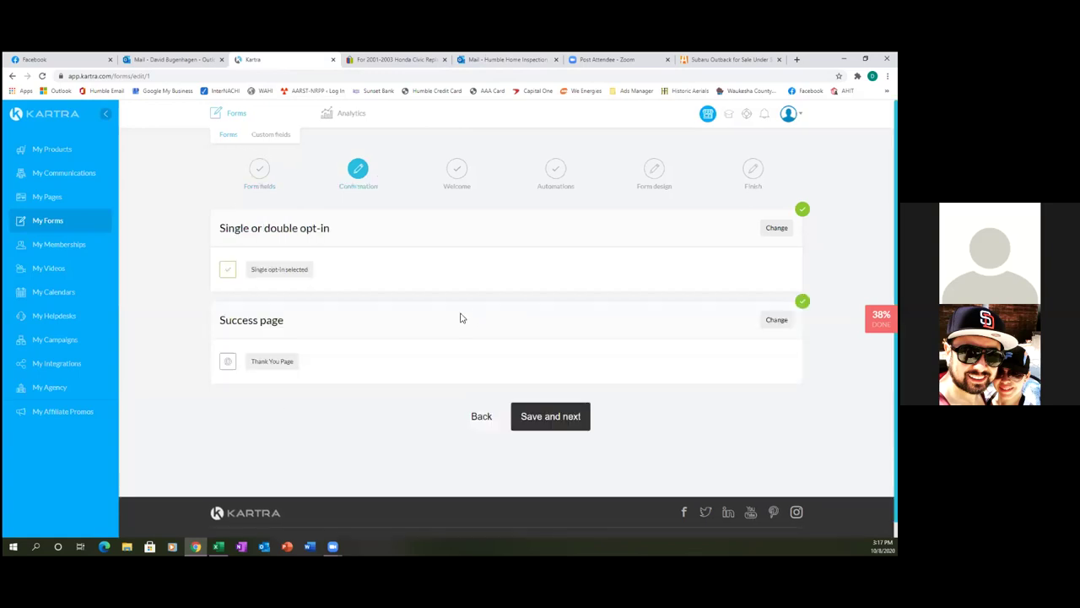
{"action": "left_click", "coordinate": [569, 426]}
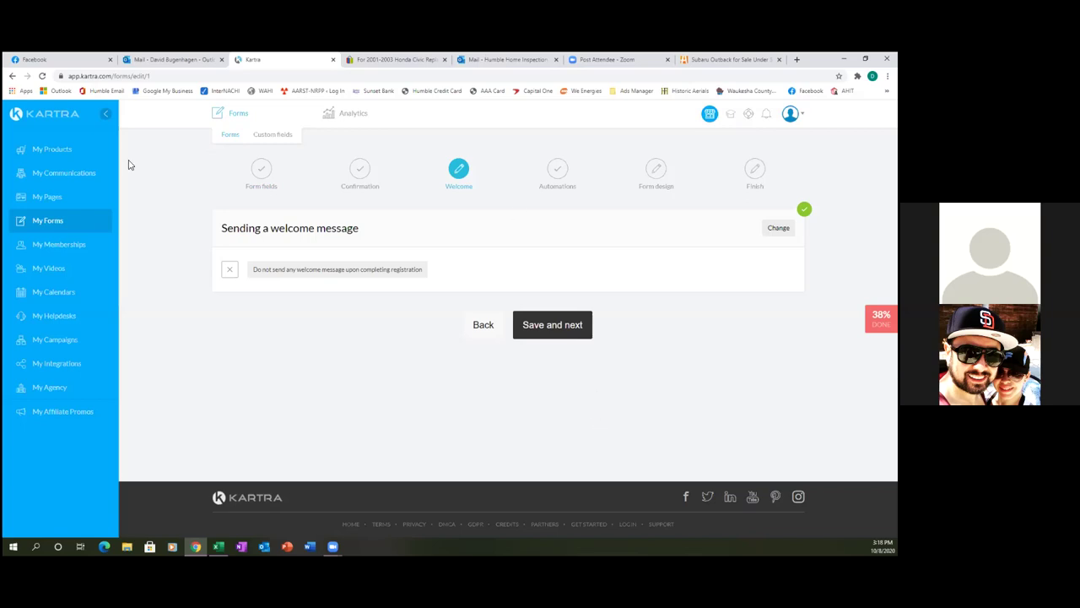
{"action": "left_click", "coordinate": [584, 325]}
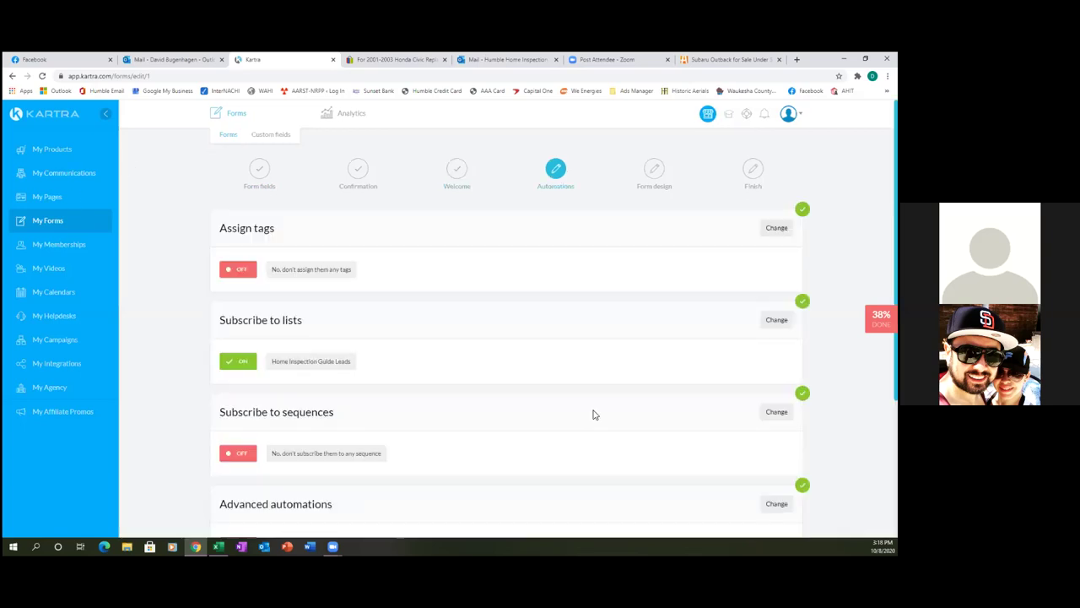
{"action": "scroll", "coordinate": [593, 414], "scroll_direction": "down", "scroll_amount": 3}
{"action": "left_click", "coordinate": [548, 403]}
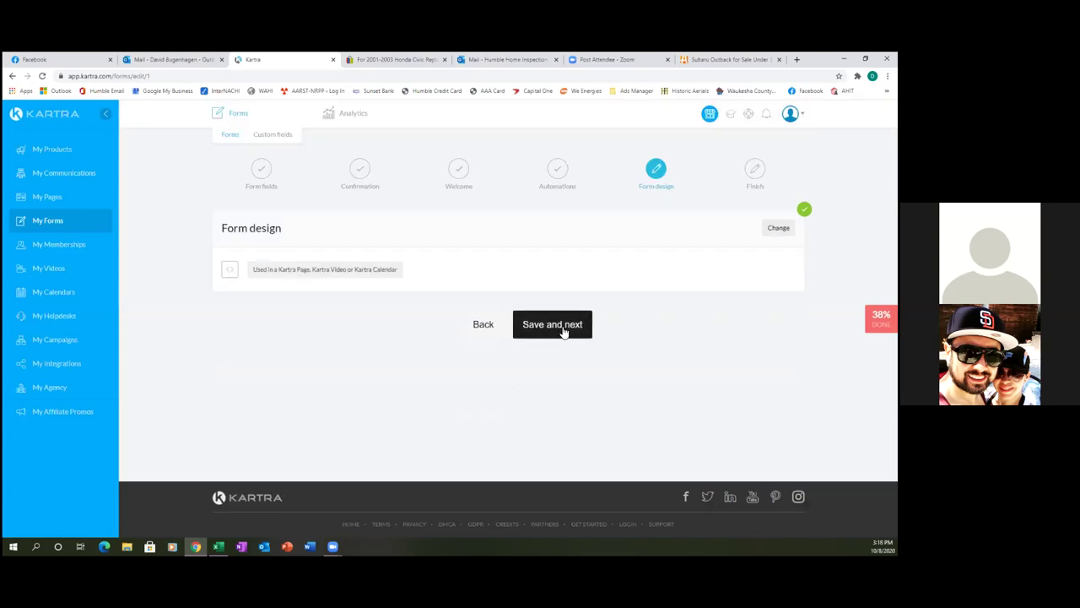
{"action": "left_click", "coordinate": [562, 327]}
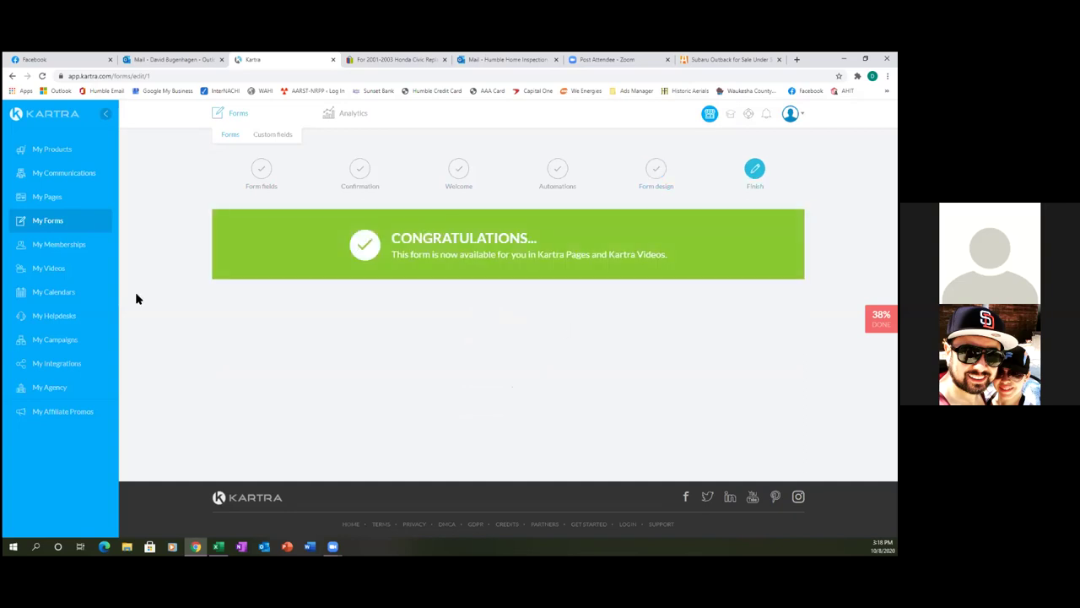
Edit My Calendar in Kartra, saving the Basic info and Schedule stages to reach Communications
{"action": "left_click", "coordinate": [65, 293]}
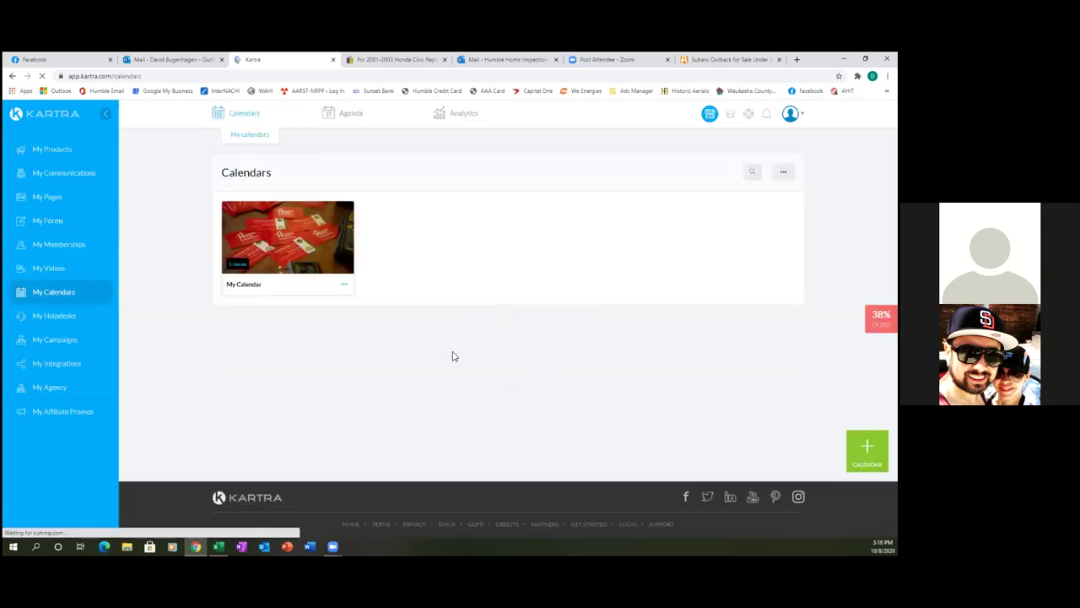
{"action": "left_click", "coordinate": [343, 284]}
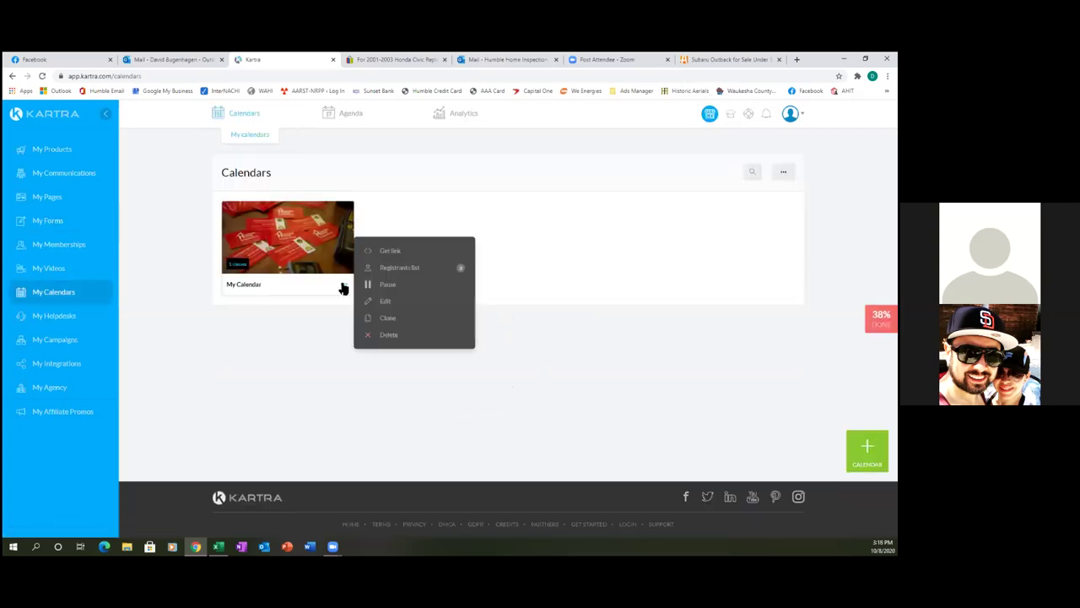
{"action": "left_click", "coordinate": [385, 301]}
{"action": "left_click", "coordinate": [593, 138]}
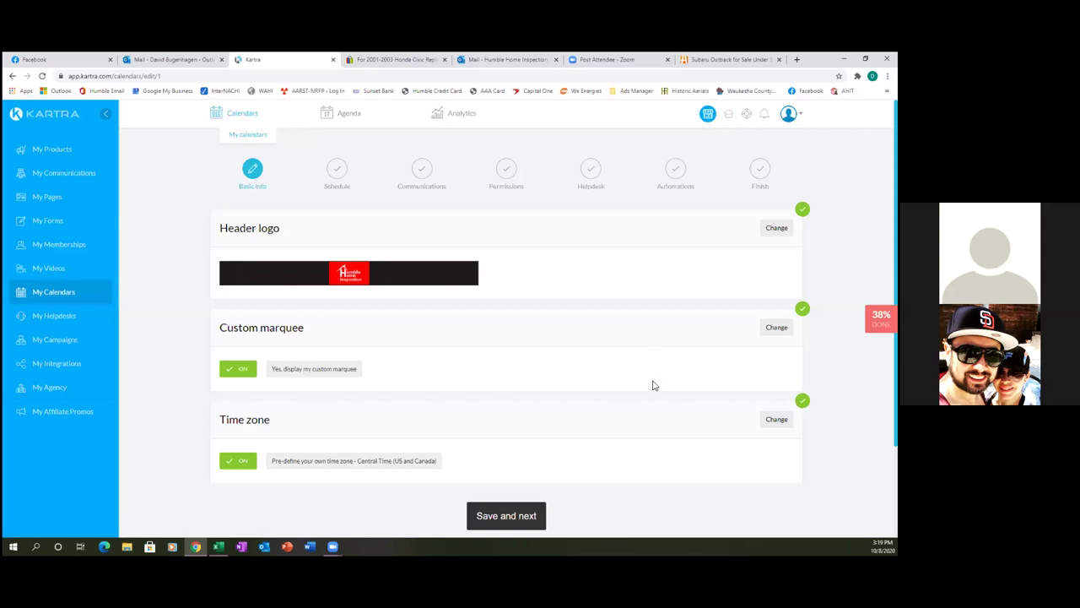
{"action": "left_click", "coordinate": [506, 517]}
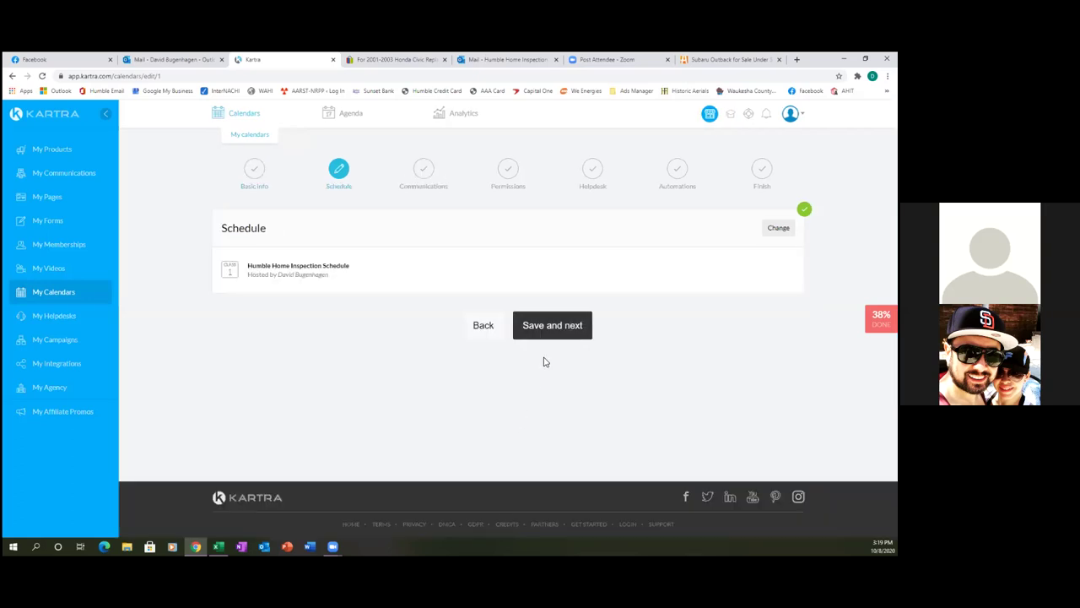
{"action": "left_click", "coordinate": [553, 326]}
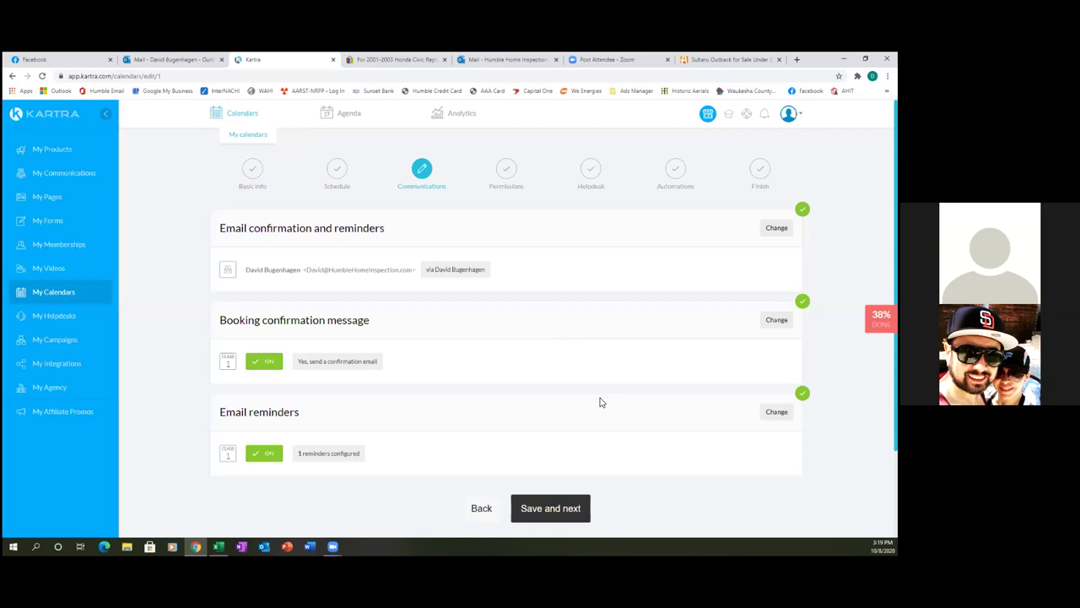
Open the calendar's booking confirmation email for editing and inspect its message variables and footer social icons
{"action": "left_click", "coordinate": [777, 319]}
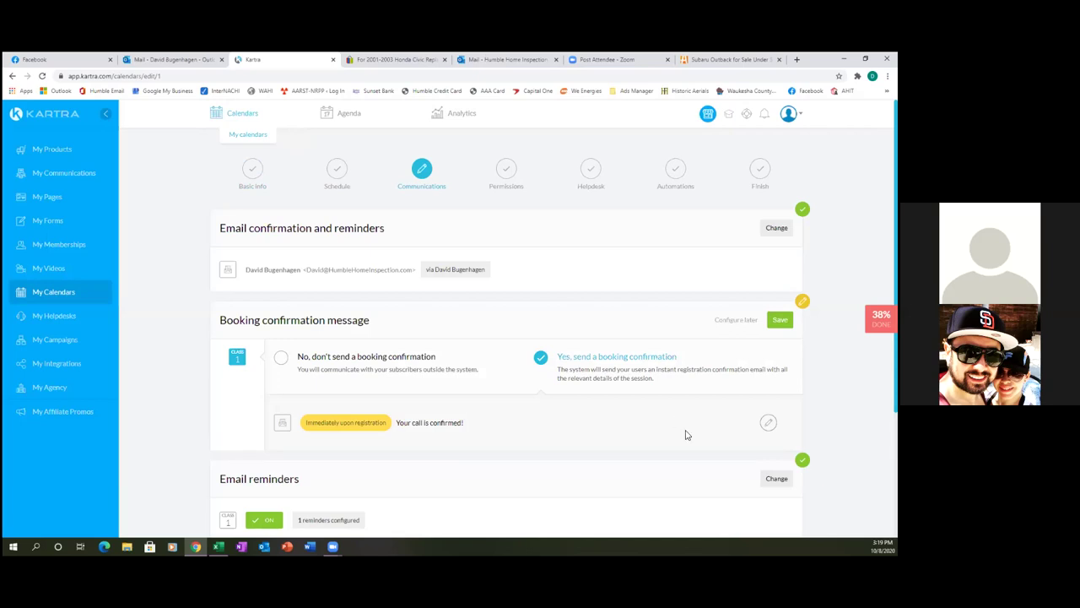
{"action": "left_click", "coordinate": [768, 422]}
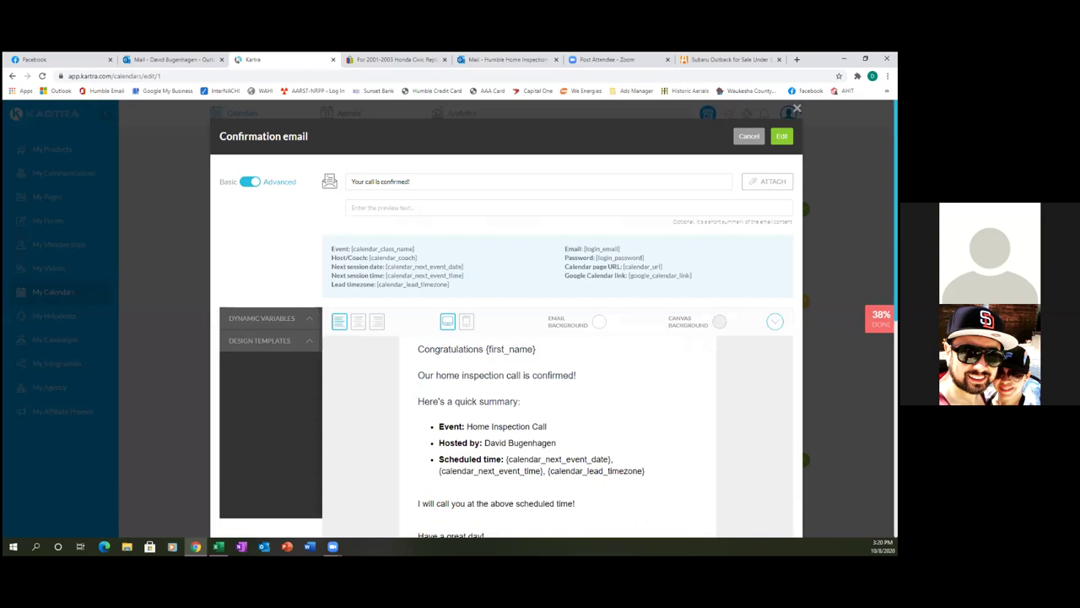
{"action": "scroll", "coordinate": [507, 380], "scroll_direction": "down", "scroll_amount": 1}
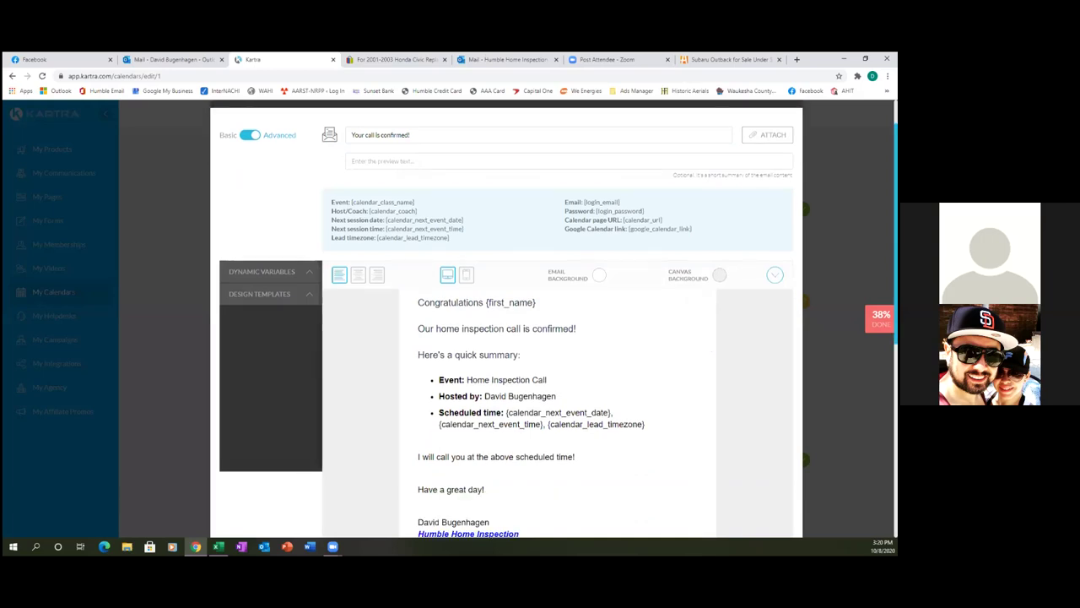
{"action": "scroll", "coordinate": [507, 338], "scroll_direction": "down", "scroll_amount": 3}
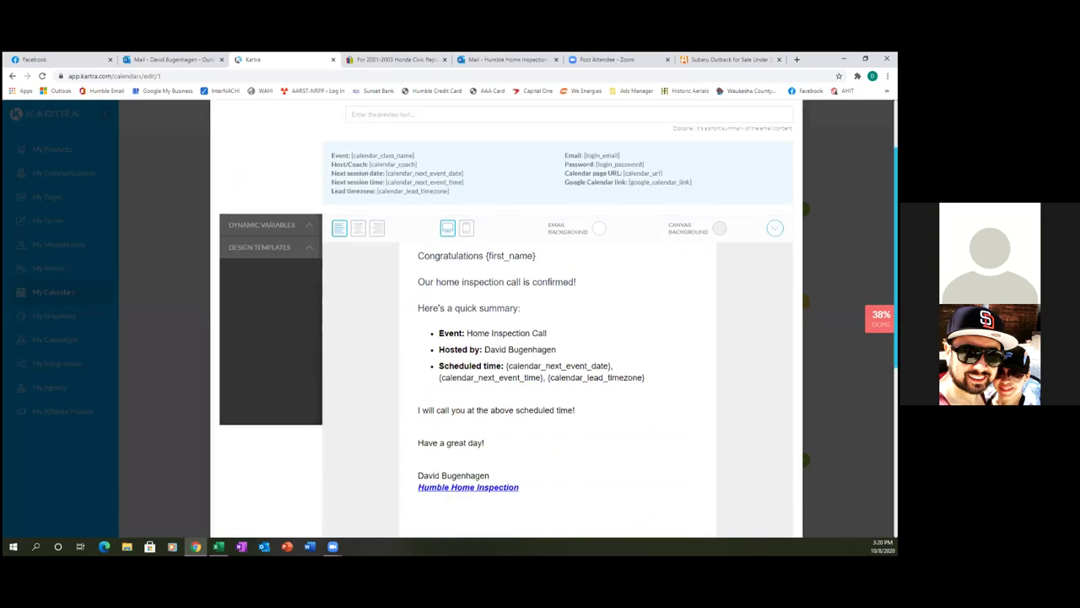
{"action": "scroll", "coordinate": [557, 321], "scroll_direction": "down", "scroll_amount": 5}
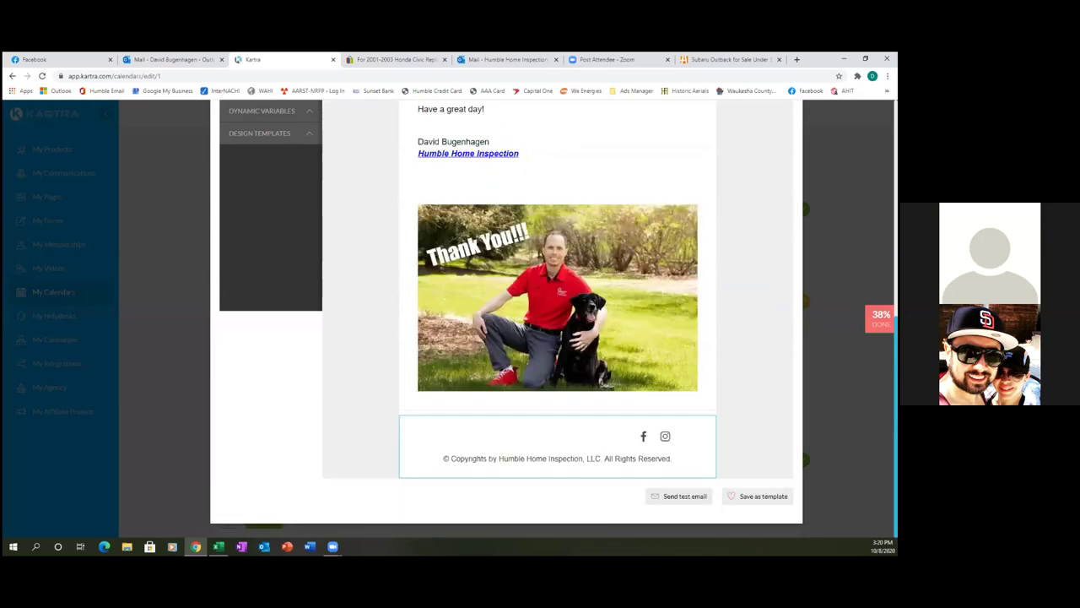
{"action": "scroll", "coordinate": [557, 321], "scroll_direction": "up", "scroll_amount": 1}
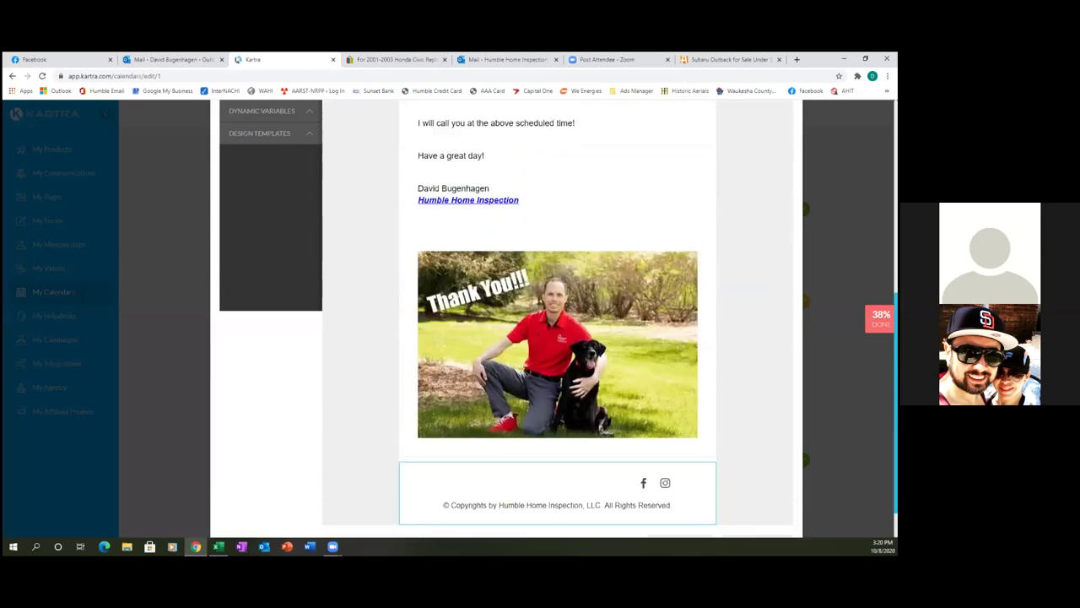
{"action": "scroll", "coordinate": [557, 321], "scroll_direction": "up", "scroll_amount": 6}
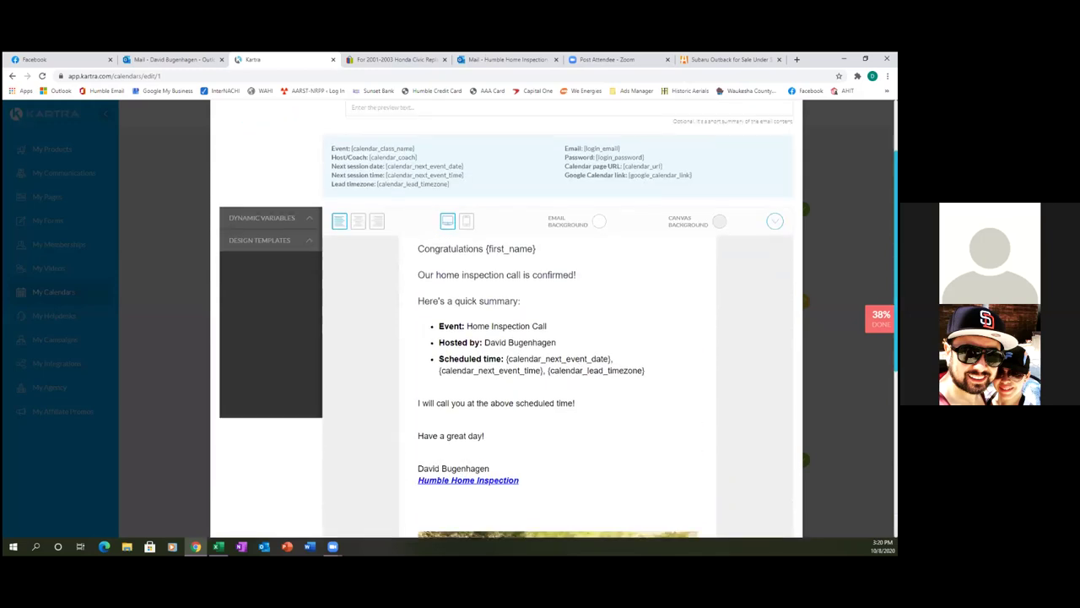
{"action": "scroll", "coordinate": [685, 458], "scroll_direction": "down", "scroll_amount": 7}
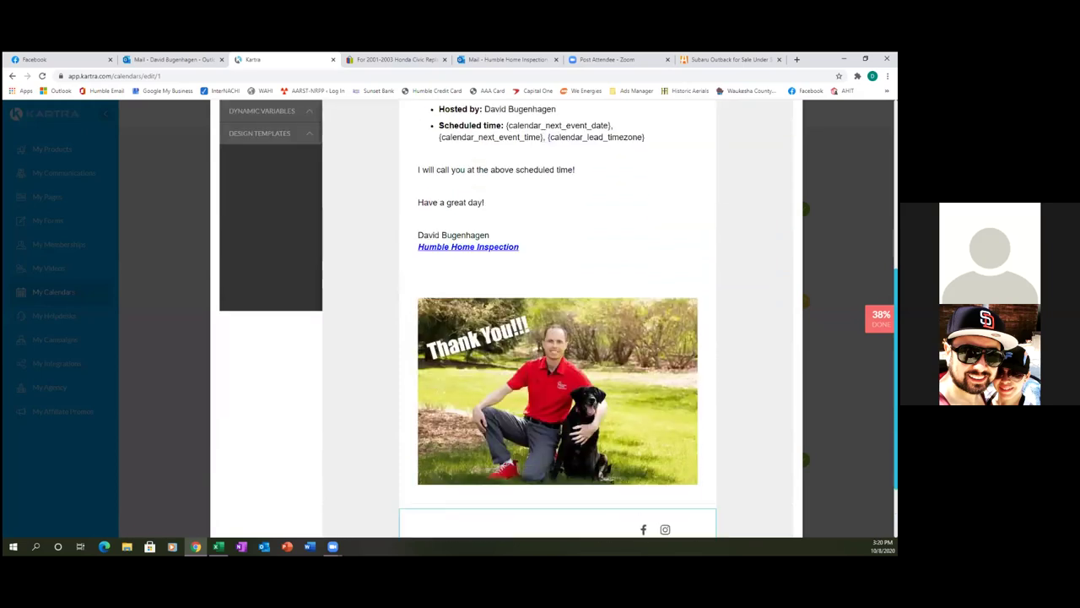
{"action": "mouse_move", "coordinate": [667, 439]}
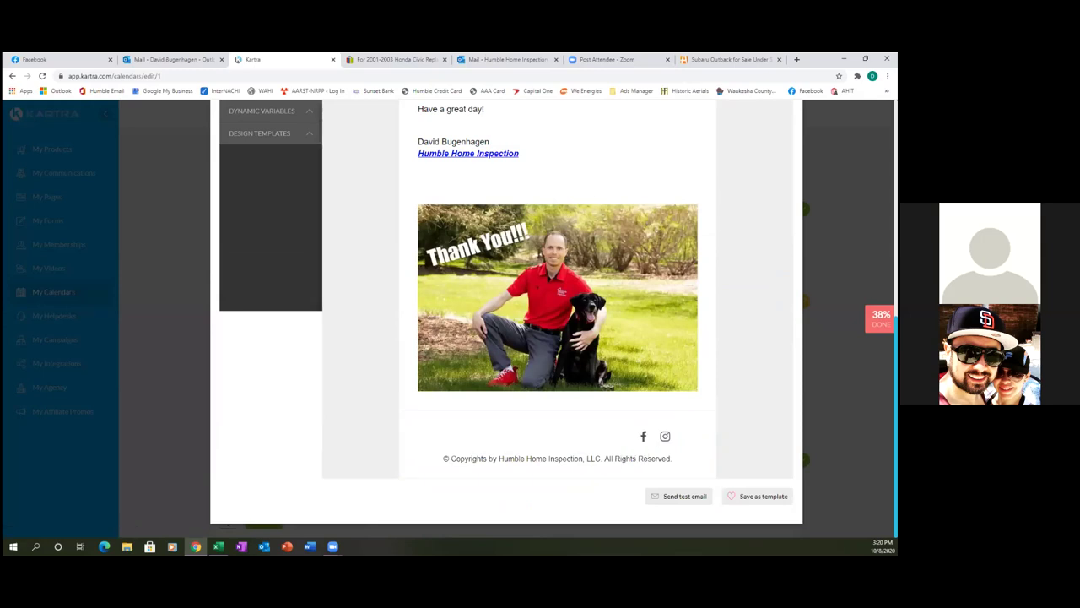
Review the rest of the confirmation email, comparing its scheduled time variables with the listed calendar variables, and close its editor
{"action": "scroll", "coordinate": [557, 321], "scroll_direction": "up", "scroll_amount": 3}
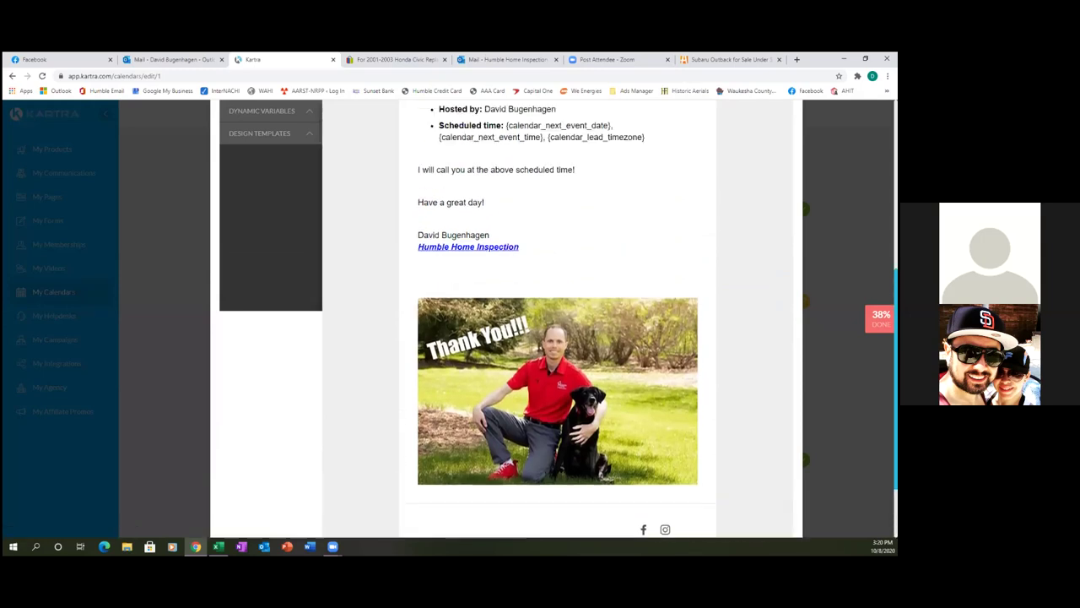
{"action": "scroll", "coordinate": [550, 281], "scroll_direction": "up", "scroll_amount": 2}
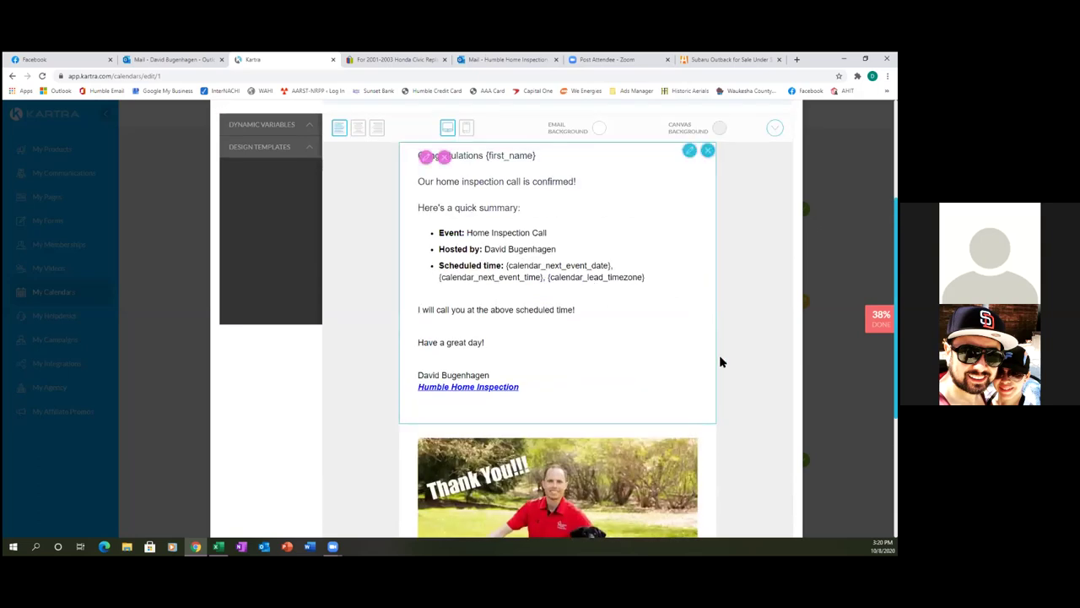
{"action": "scroll", "coordinate": [720, 361], "scroll_direction": "up", "scroll_amount": 2}
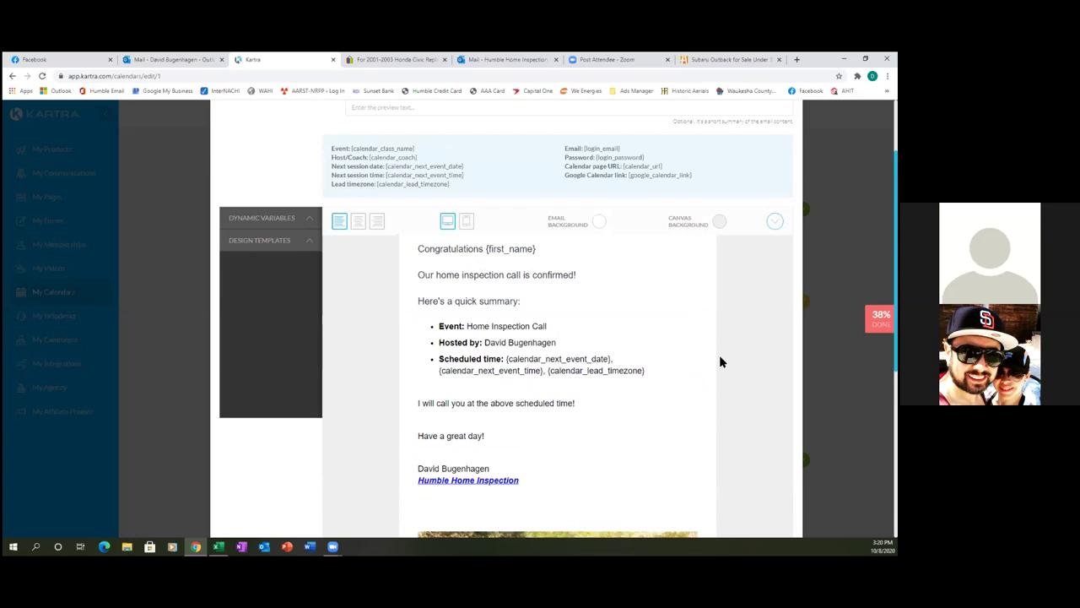
{"action": "scroll", "coordinate": [720, 361], "scroll_direction": "up", "scroll_amount": 2}
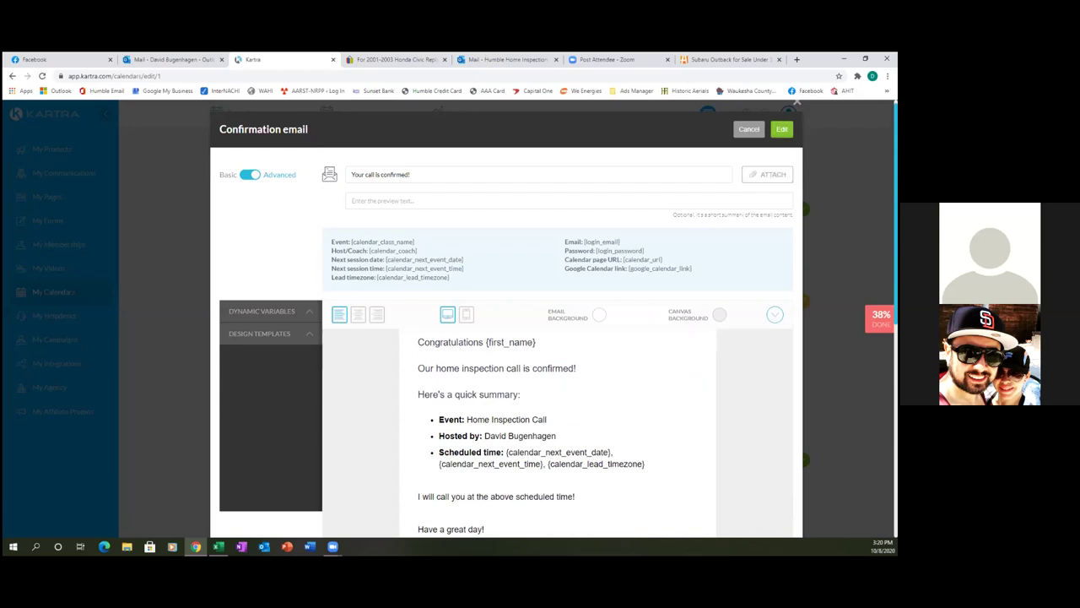
{"action": "scroll", "coordinate": [507, 338], "scroll_direction": "down", "scroll_amount": 5}
{"action": "scroll", "coordinate": [506, 337], "scroll_direction": "up", "scroll_amount": 6}
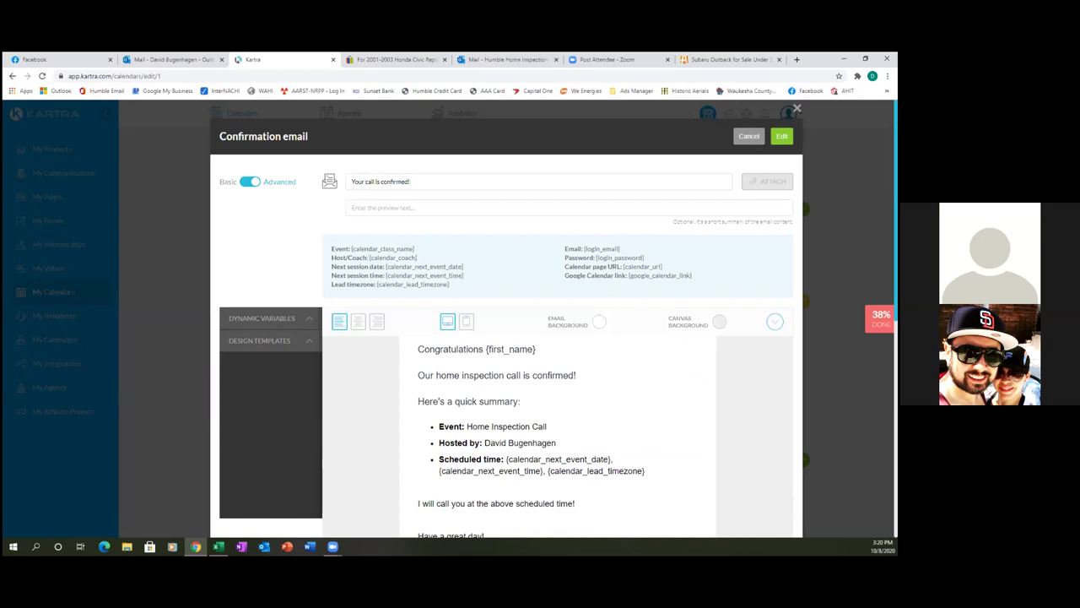
{"action": "left_click", "coordinate": [764, 136]}
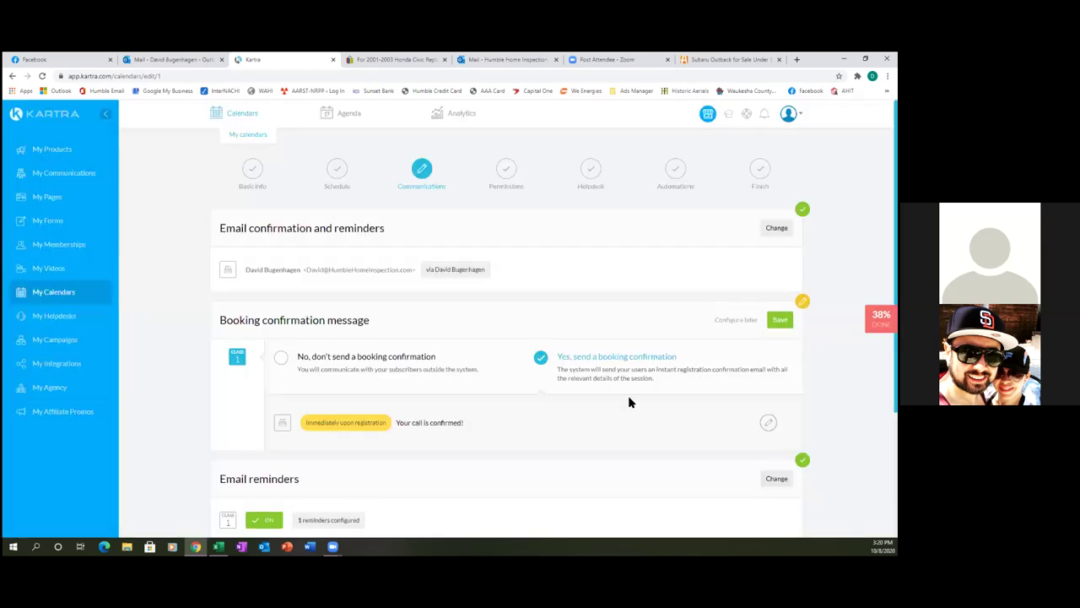
Save the Booking confirmation message section and open the "Home inspection call in one hour!" email reminder for editing
{"action": "scroll", "coordinate": [628, 402], "scroll_direction": "down", "scroll_amount": 1}
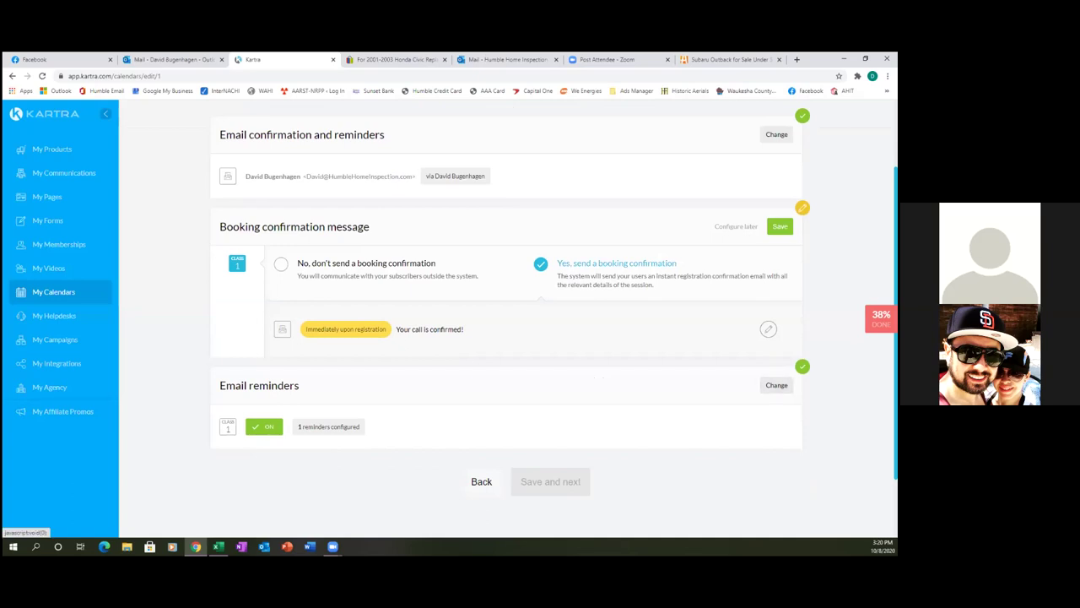
{"action": "left_click", "coordinate": [780, 226]}
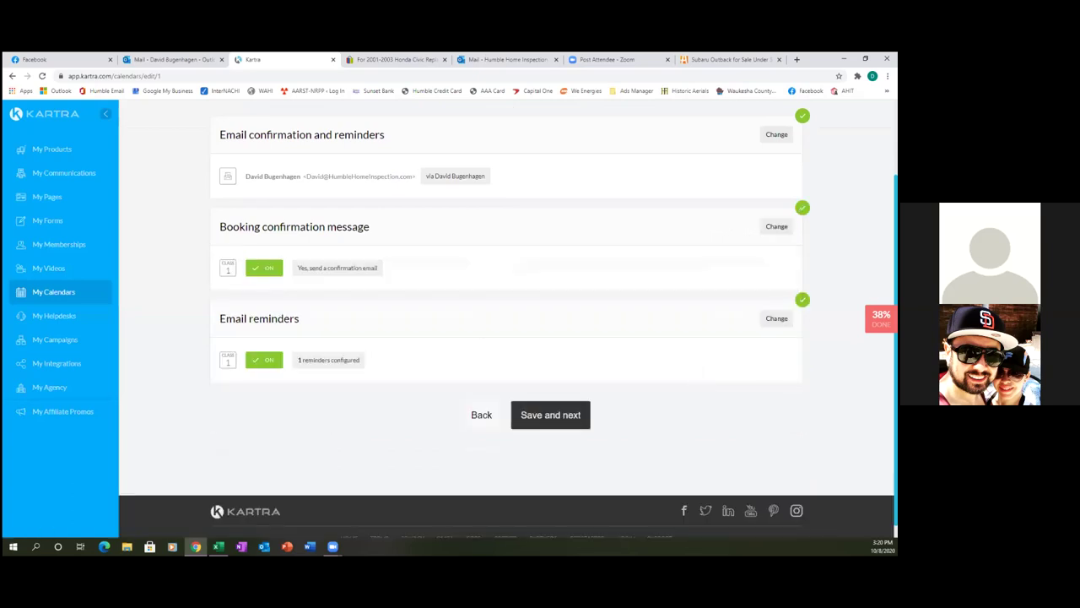
{"action": "left_click", "coordinate": [777, 318]}
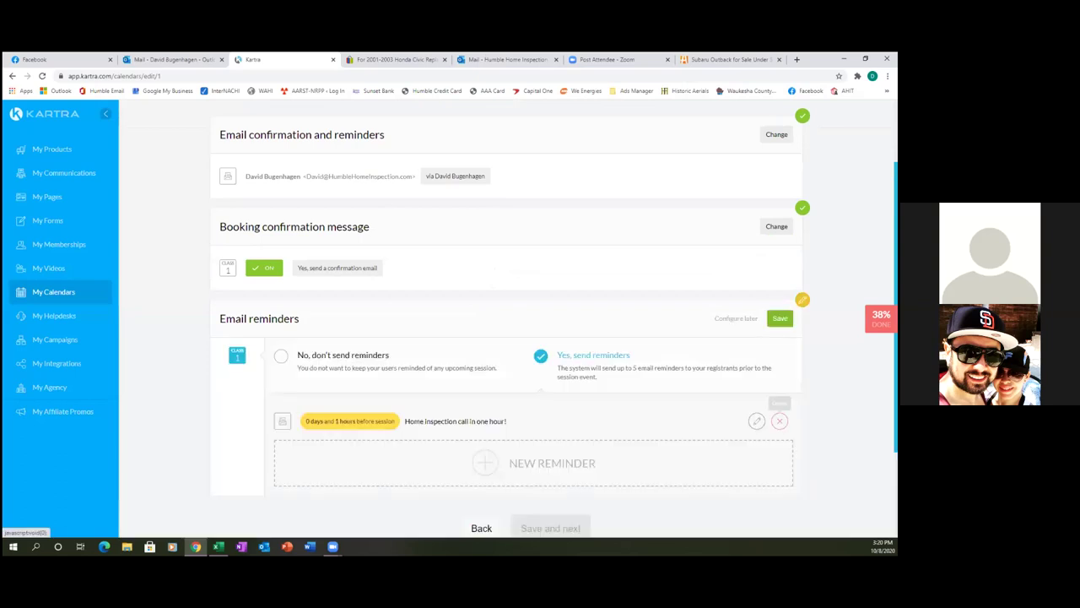
{"action": "left_click", "coordinate": [757, 374]}
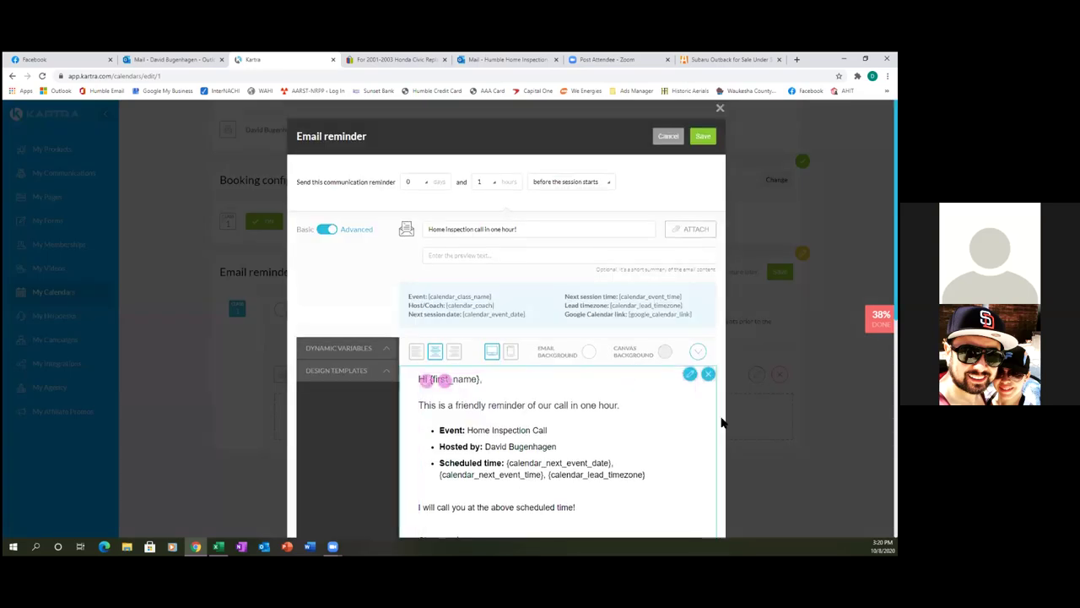
Compare the reminder's scheduled time variables with the received reminder email in Outlook, and return to Kartra
{"action": "scroll", "coordinate": [722, 422], "scroll_direction": "down", "scroll_amount": 2}
{"action": "scroll", "coordinate": [721, 422], "scroll_direction": "down", "scroll_amount": 1}
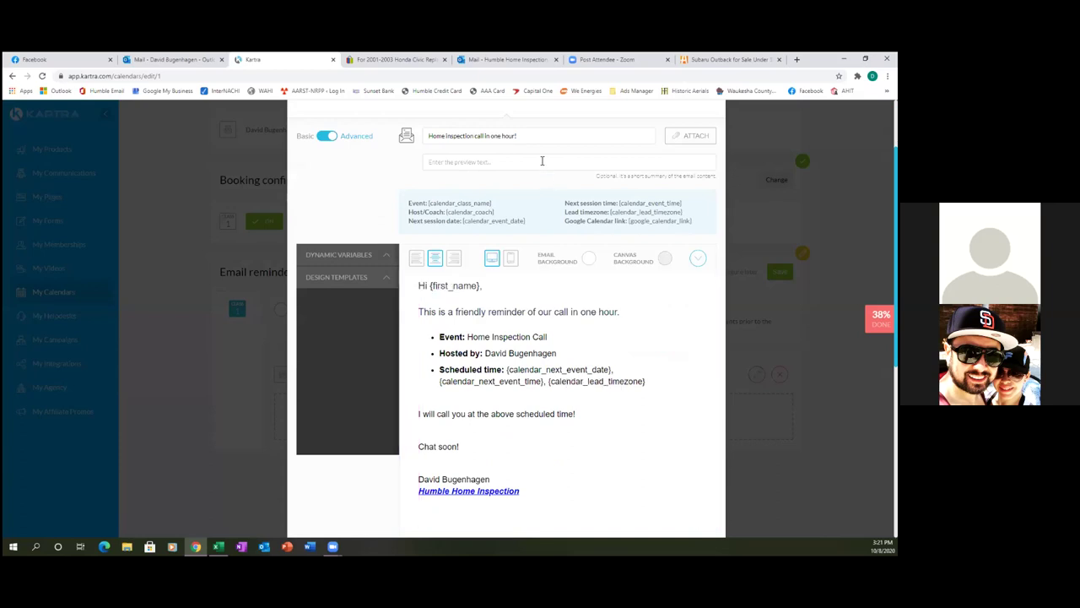
{"action": "left_click", "coordinate": [519, 61]}
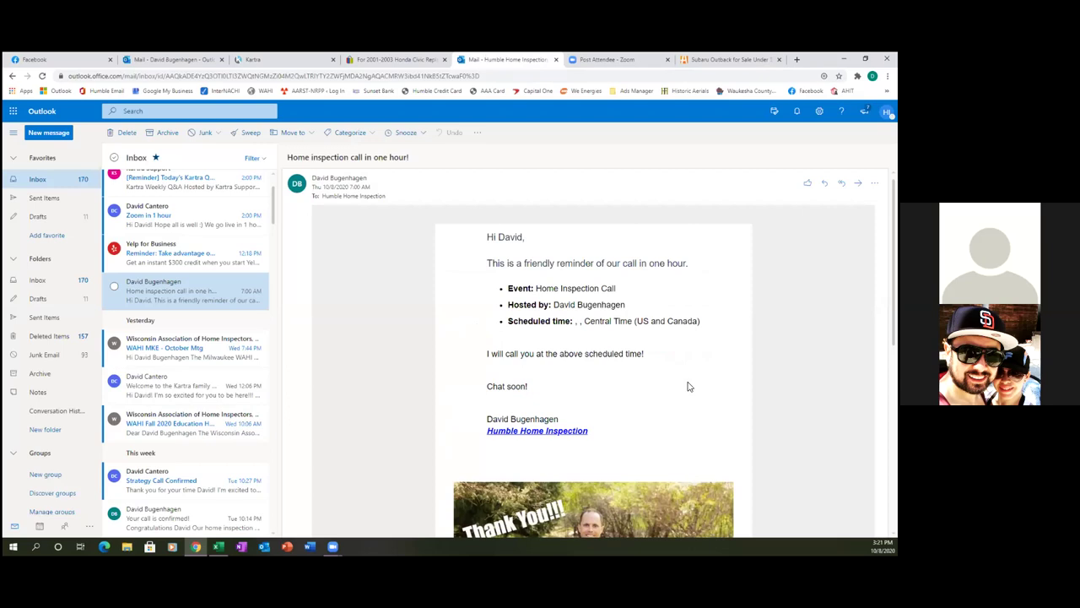
{"action": "left_click", "coordinate": [279, 65]}
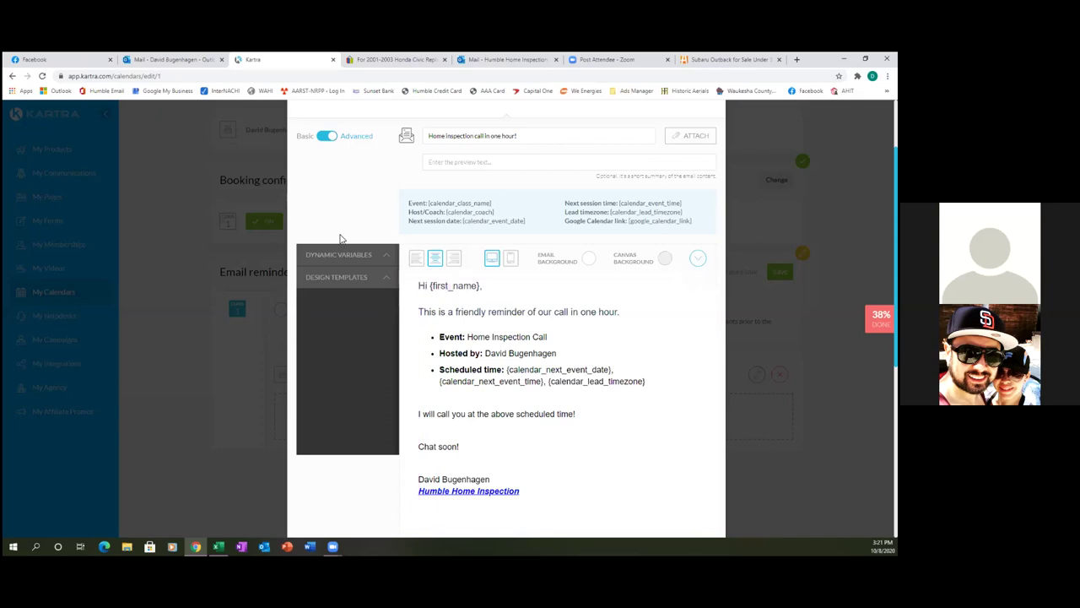
Look through the reminder's dynamic variables, checking for ones that supply the event date and time
{"action": "left_click", "coordinate": [344, 254]}
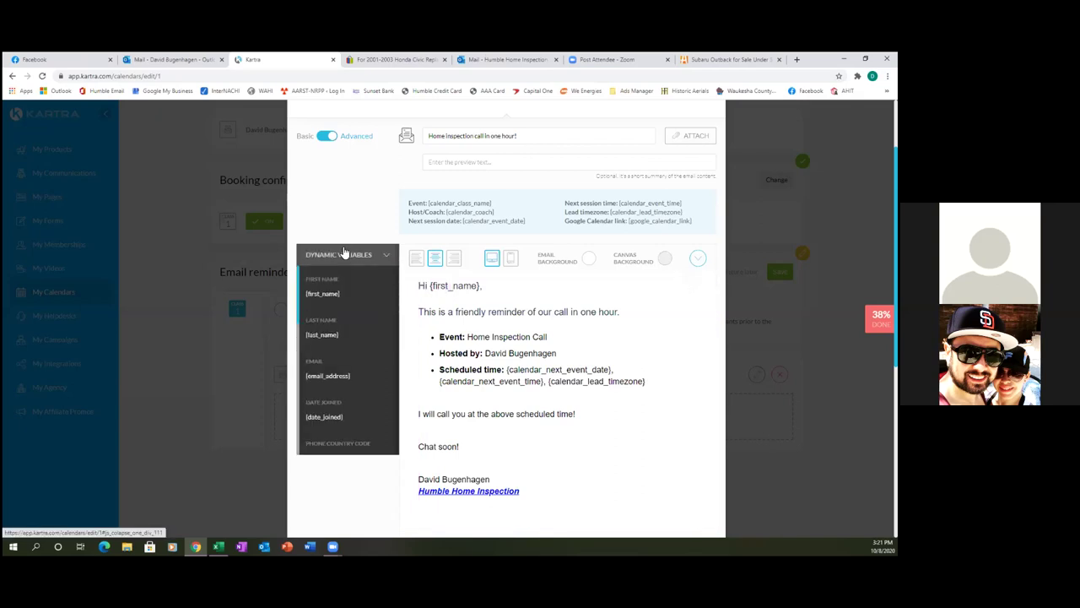
{"action": "scroll", "coordinate": [339, 341], "scroll_direction": "down", "scroll_amount": 2}
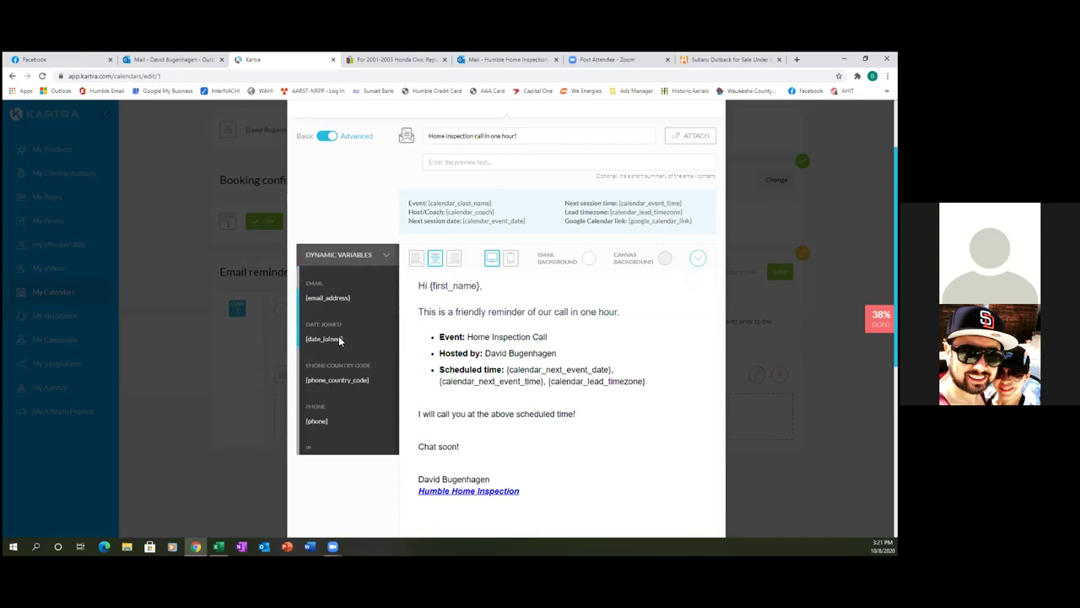
{"action": "scroll", "coordinate": [340, 341], "scroll_direction": "down", "scroll_amount": 3}
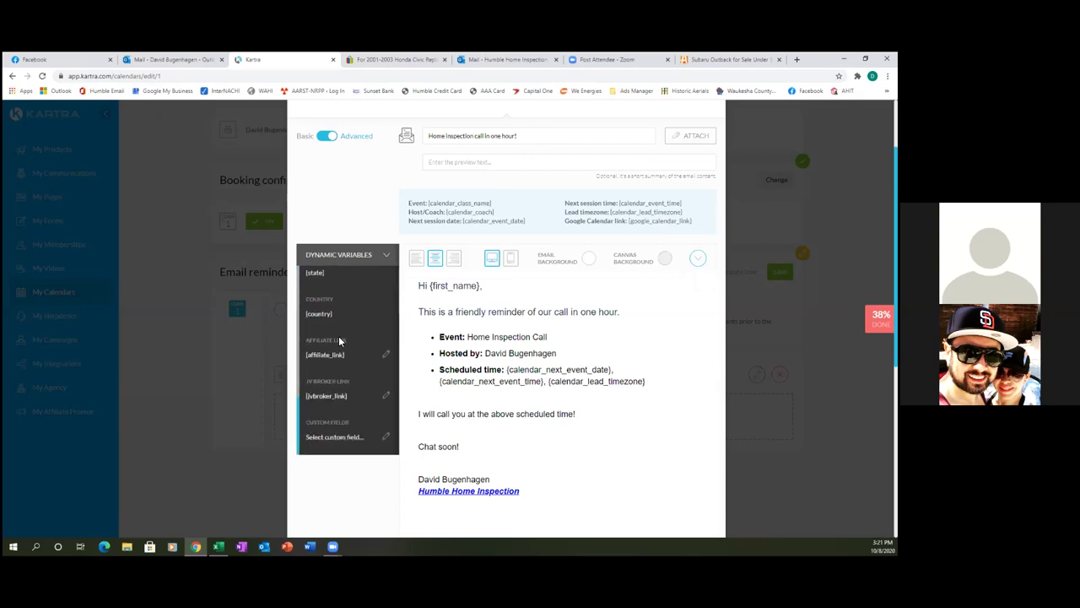
{"action": "scroll", "coordinate": [346, 339], "scroll_direction": "down", "scroll_amount": 1}
{"action": "scroll", "coordinate": [355, 336], "scroll_direction": "up", "scroll_amount": 2}
{"action": "scroll", "coordinate": [356, 336], "scroll_direction": "up", "scroll_amount": 3}
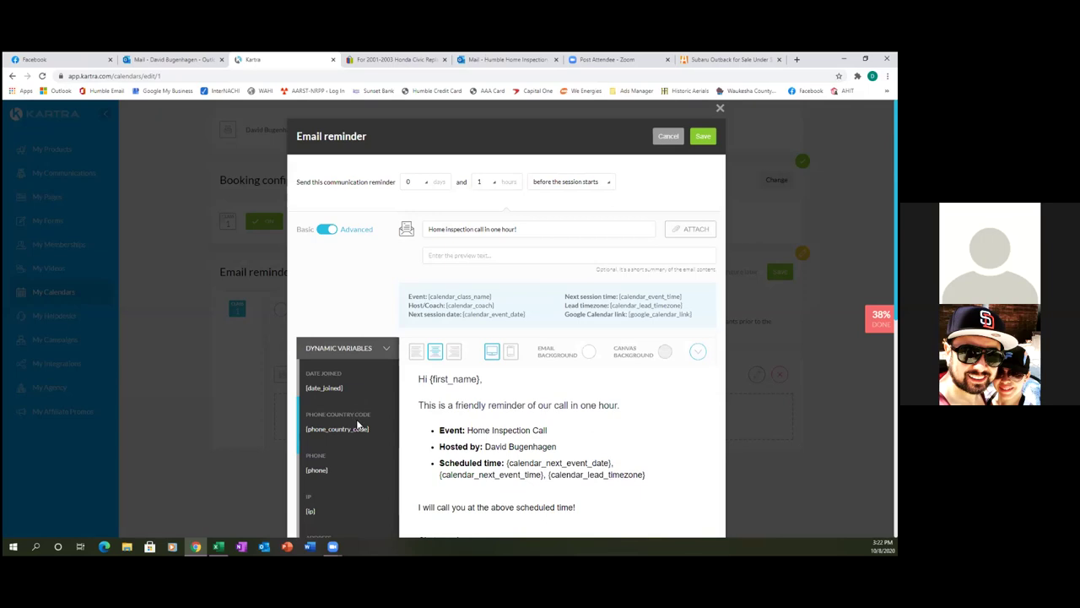
{"action": "scroll", "coordinate": [683, 408], "scroll_direction": "down", "scroll_amount": 1}
{"action": "scroll", "coordinate": [683, 408], "scroll_direction": "down", "scroll_amount": 2}
{"action": "scroll", "coordinate": [359, 363], "scroll_direction": "up", "scroll_amount": 3}
{"action": "scroll", "coordinate": [358, 363], "scroll_direction": "up", "scroll_amount": 1}
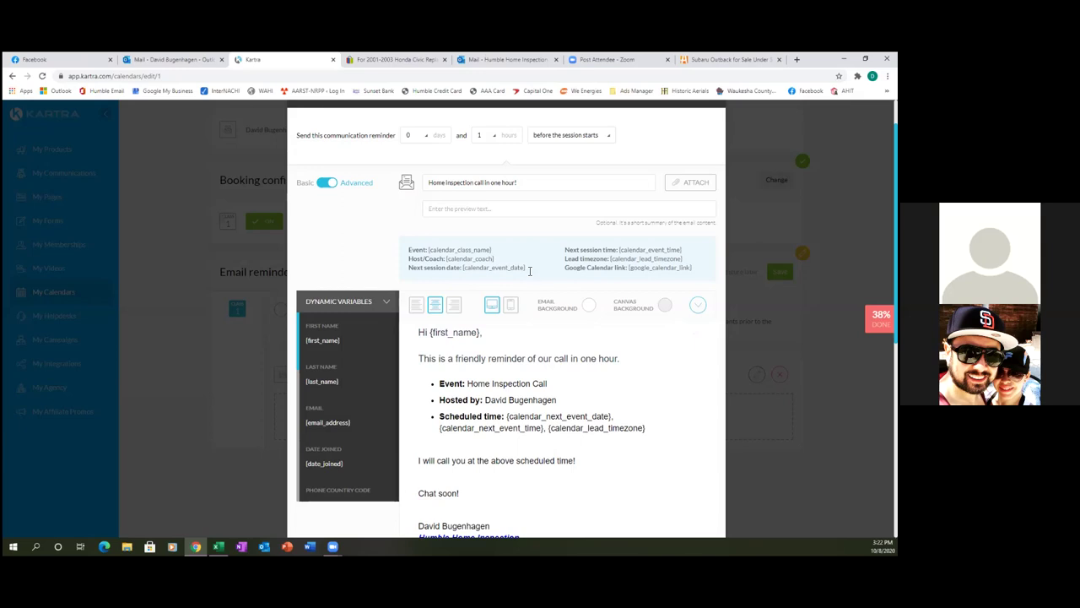
Remove all the date, time and timezone variables after "Scheduled time:" in the reminder email body
{"action": "mouse_move", "coordinate": [549, 420]}
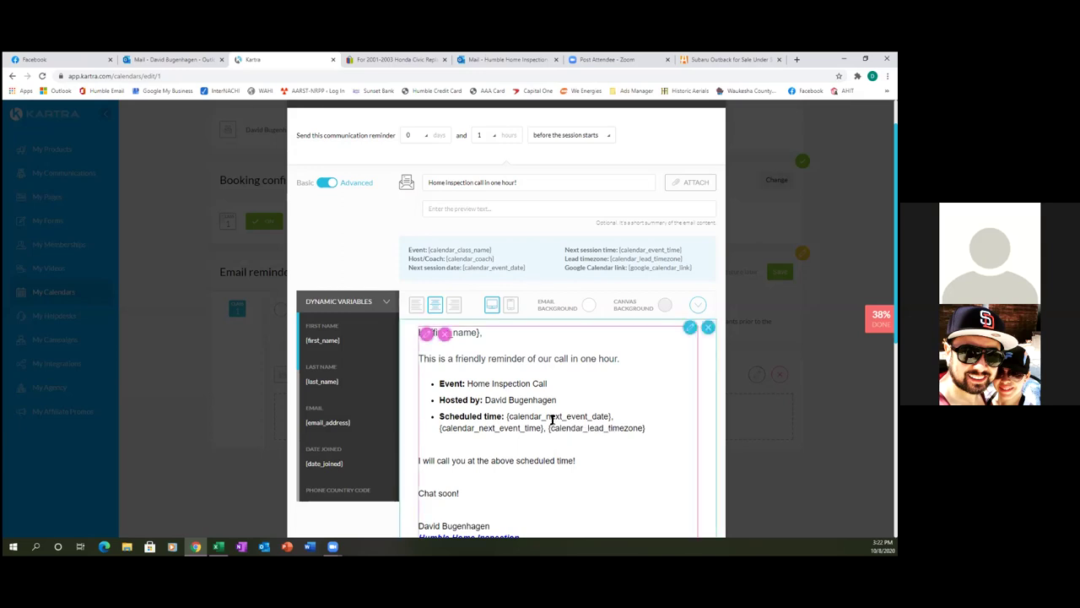
{"action": "left_click", "coordinate": [563, 418]}
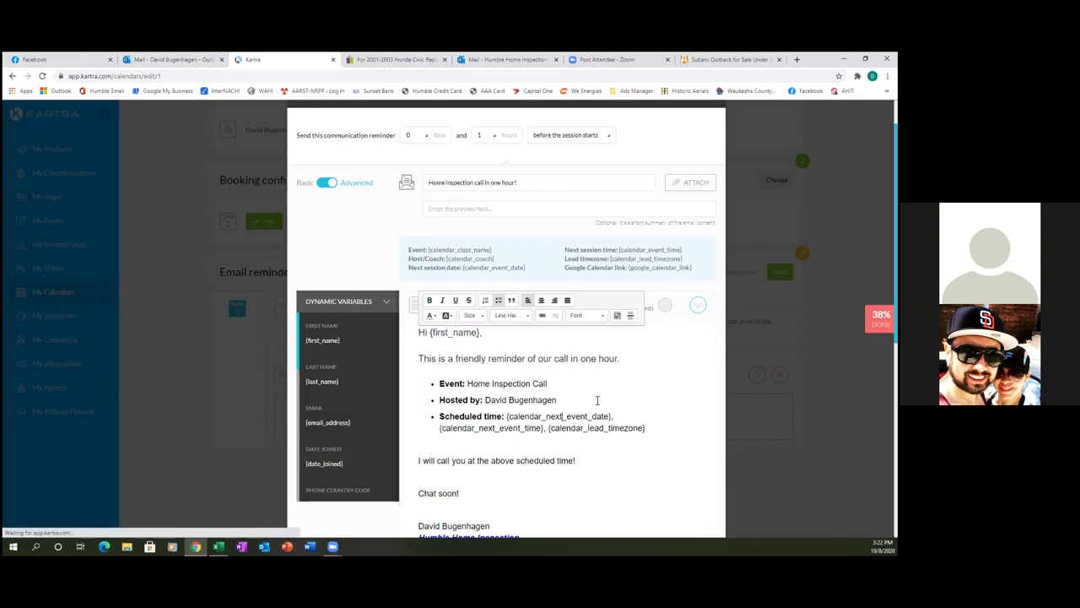
{"action": "key", "text": "BackSpace"}
{"action": "key", "text": "BackSpace"}
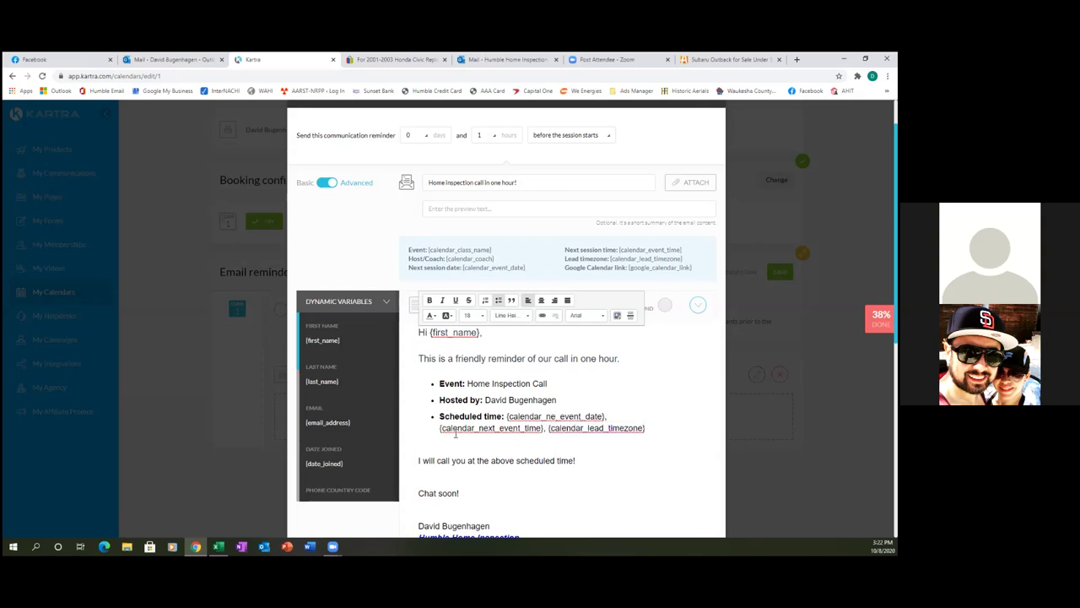
{"action": "left_click_drag", "start_coordinate": [453, 431], "coordinate": [666, 431]}
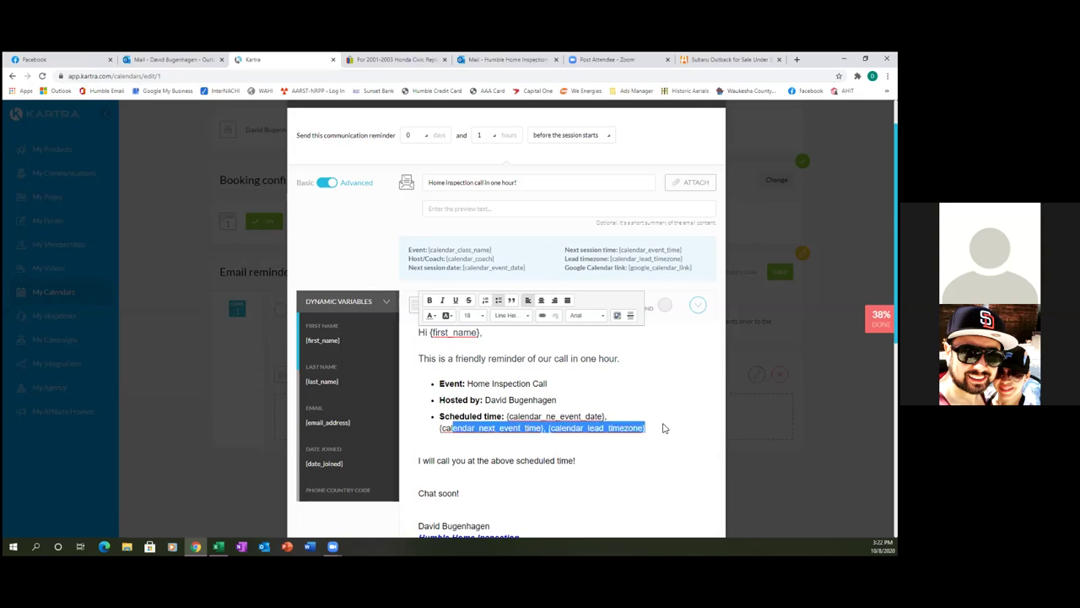
{"action": "key", "text": "BackSpace"}
{"action": "key", "text": "BackSpace"}
{"action": "key", "text": "BackSpace"}
{"action": "key", "text": "BackSpace"}
{"action": "key", "text": "BackSpace"}
{"action": "key", "text": "BackSpace"}
{"action": "key", "text": "BackSpace"}
{"action": "key", "text": "BackSpace"}
{"action": "key", "text": "BackSpace"}
{"action": "key", "text": "BackSpace"}
{"action": "key", "text": "BackSpace"}
{"action": "key", "text": "BackSpace"}
{"action": "key", "text": "BackSpace"}
{"action": "key", "text": "BackSpace"}
{"action": "key", "text": "BackSpace"}
{"action": "key", "text": "BackSpace"}
{"action": "key", "text": "BackSpace"}
{"action": "key", "text": "BackSpace"}
{"action": "key", "text": "BackSpace"}
{"action": "key", "text": "BackSpace"}
{"action": "key", "text": "BackSpace"}
{"action": "key", "text": "BackSpace"}
{"action": "key", "text": "BackSpace"}
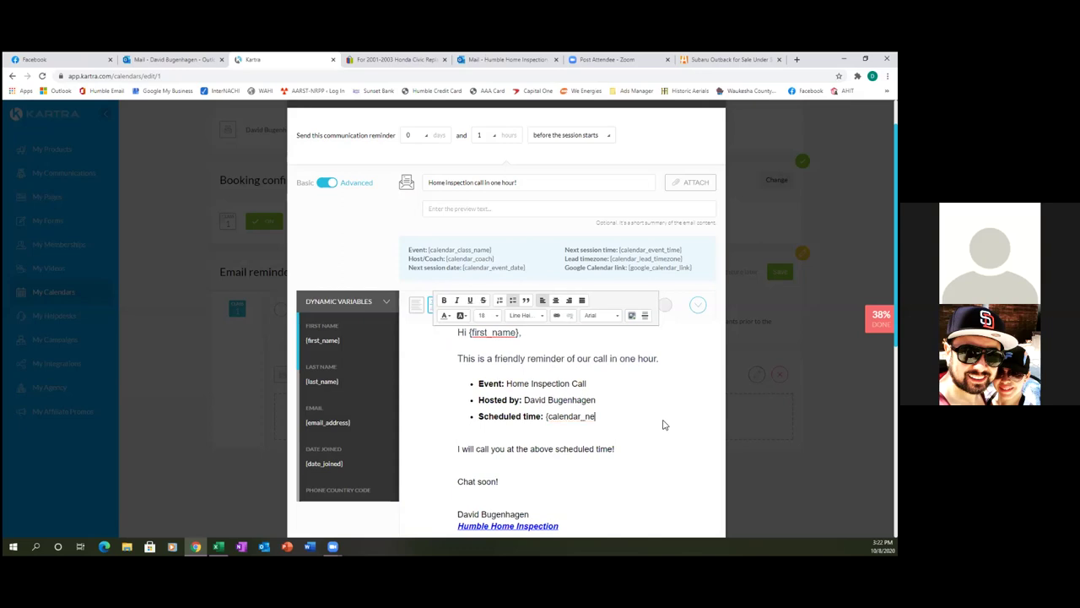
{"action": "key", "text": "BackSpace"}
{"action": "key", "text": "BackSpace"}
{"action": "key", "text": "BackSpace"}
Copy the {calendar_event_date} variable from the reference list into the Scheduled time line, followed by a comma
{"action": "left_click", "coordinate": [524, 270]}
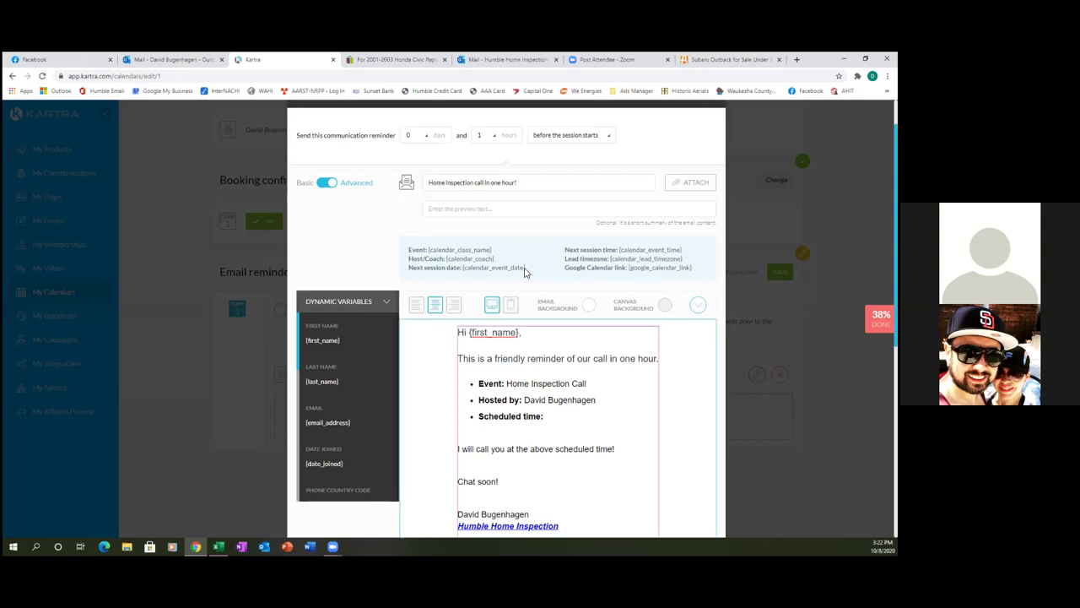
{"action": "left_click_drag", "start_coordinate": [525, 268], "coordinate": [465, 270]}
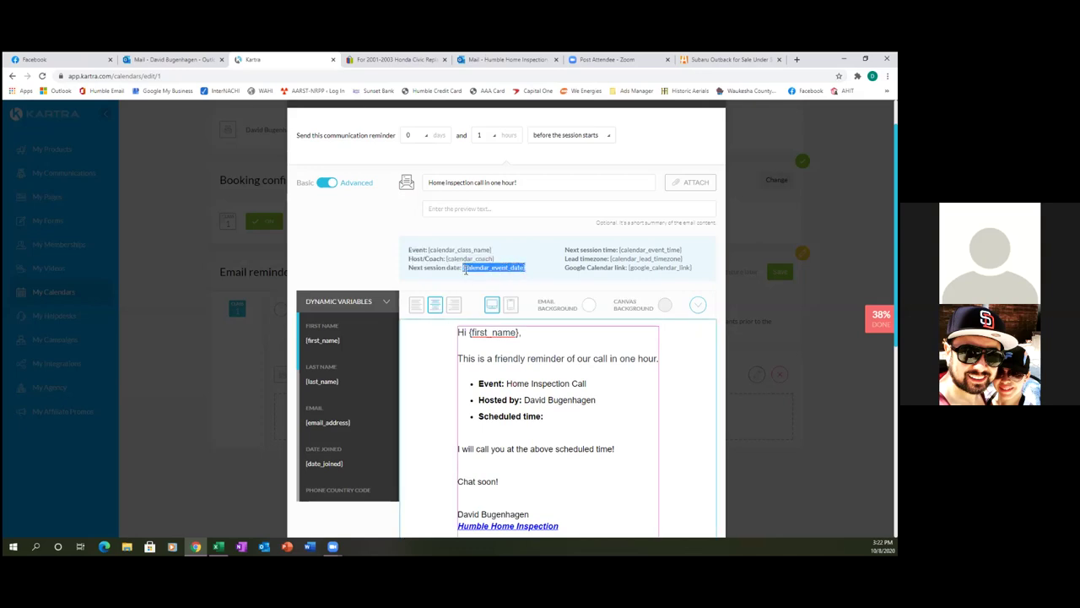
{"action": "right_click", "coordinate": [482, 267]}
{"action": "left_click", "coordinate": [512, 279]}
{"action": "left_click", "coordinate": [547, 418]}
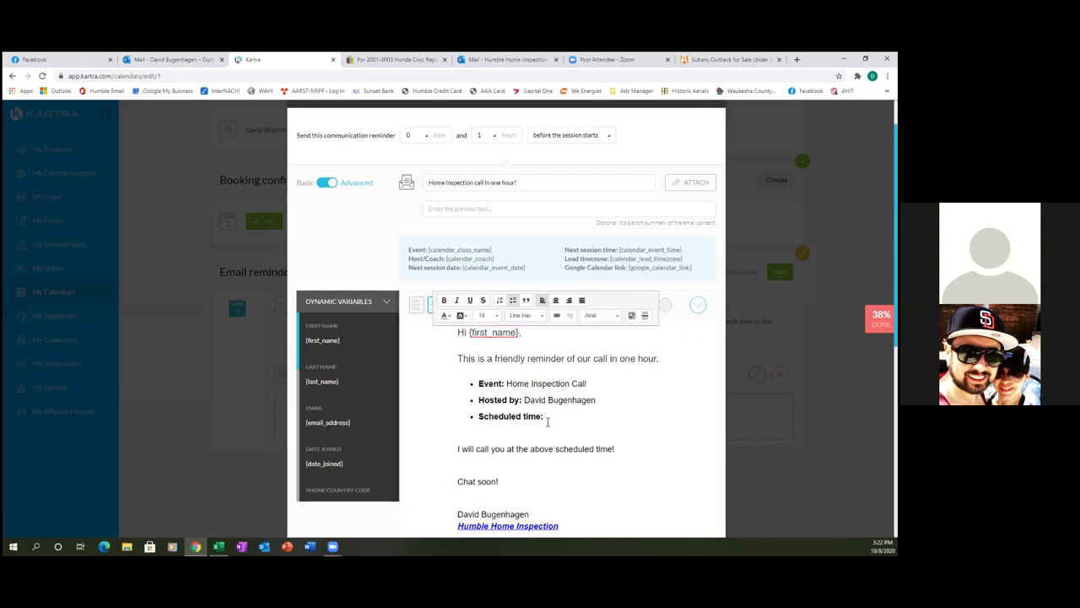
{"action": "right_click", "coordinate": [547, 422]}
{"action": "left_click", "coordinate": [569, 426]}
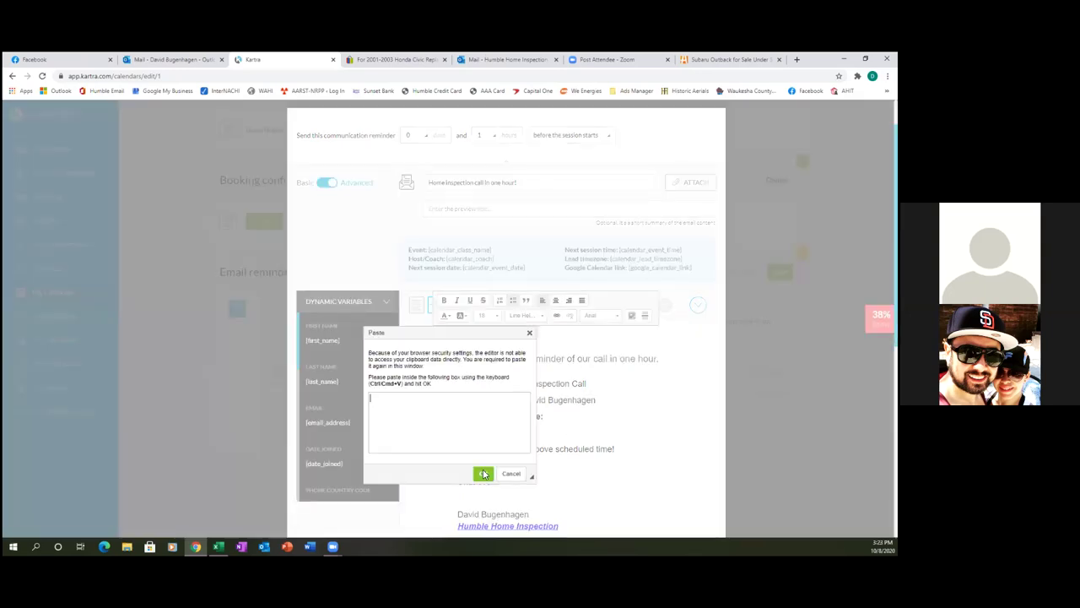
{"action": "left_click", "coordinate": [483, 474]}
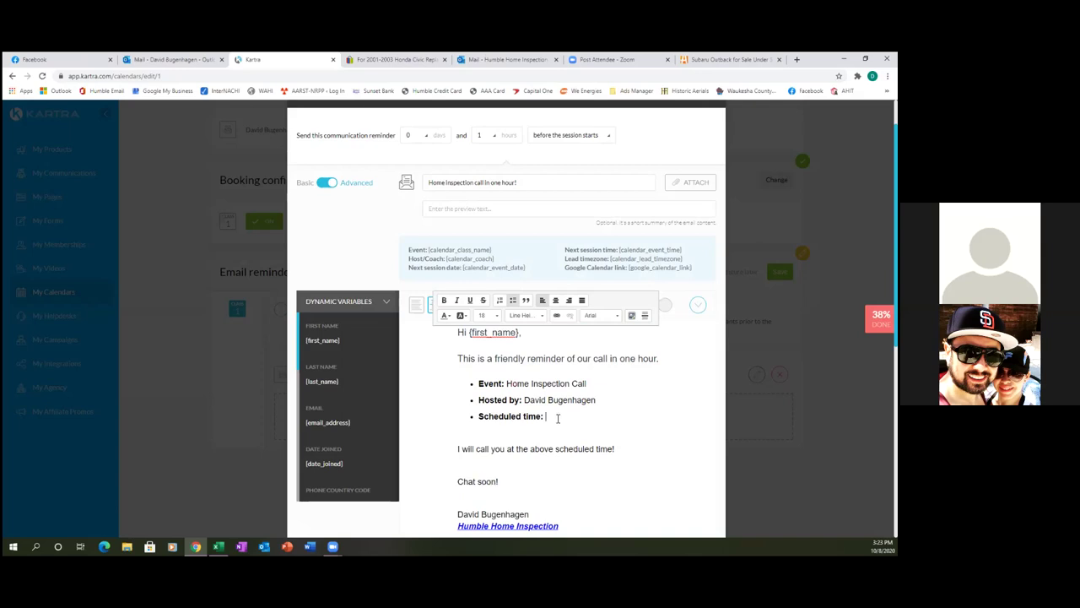
{"action": "key", "text": "ctrl+v"}
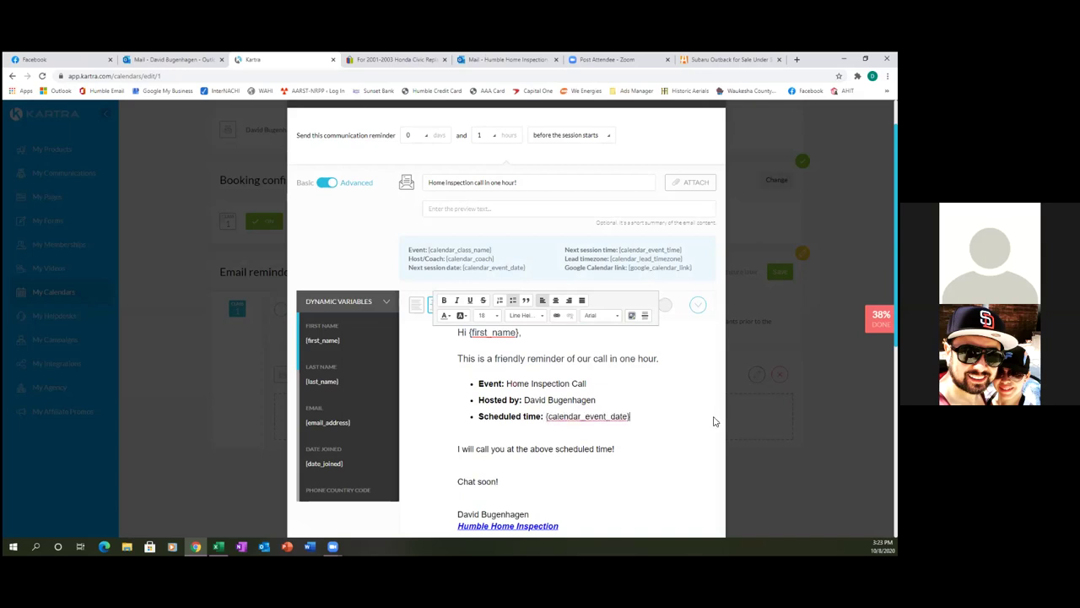
{"action": "type", "text": "."}
Copy the {calendar_event_time} variable from the reference list to the end of the Scheduled time line
{"action": "left_click_drag", "start_coordinate": [682, 250], "coordinate": [619, 249]}
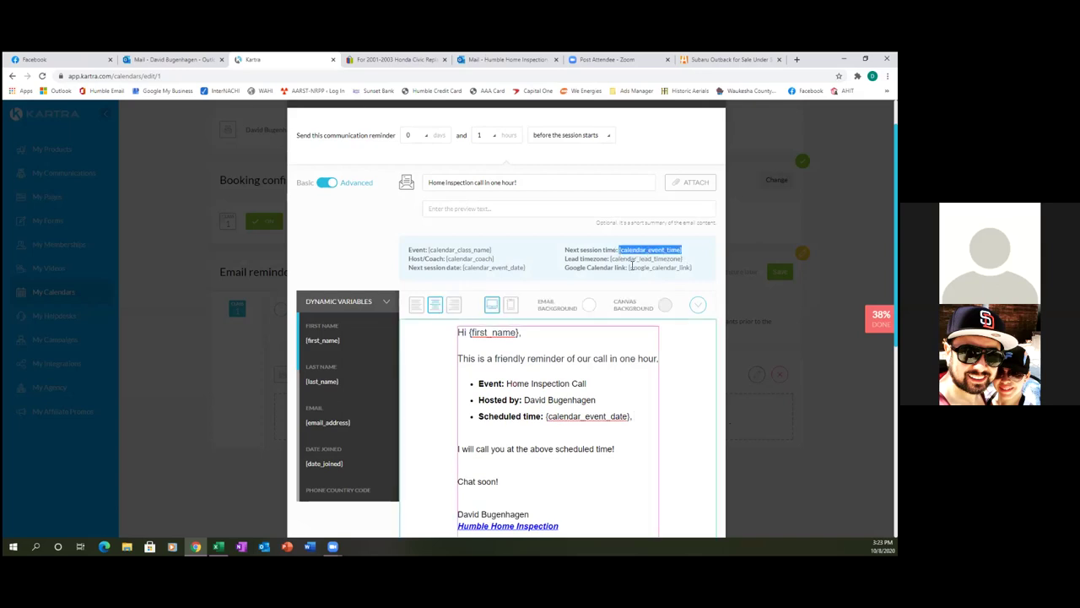
{"action": "left_click", "coordinate": [639, 416]}
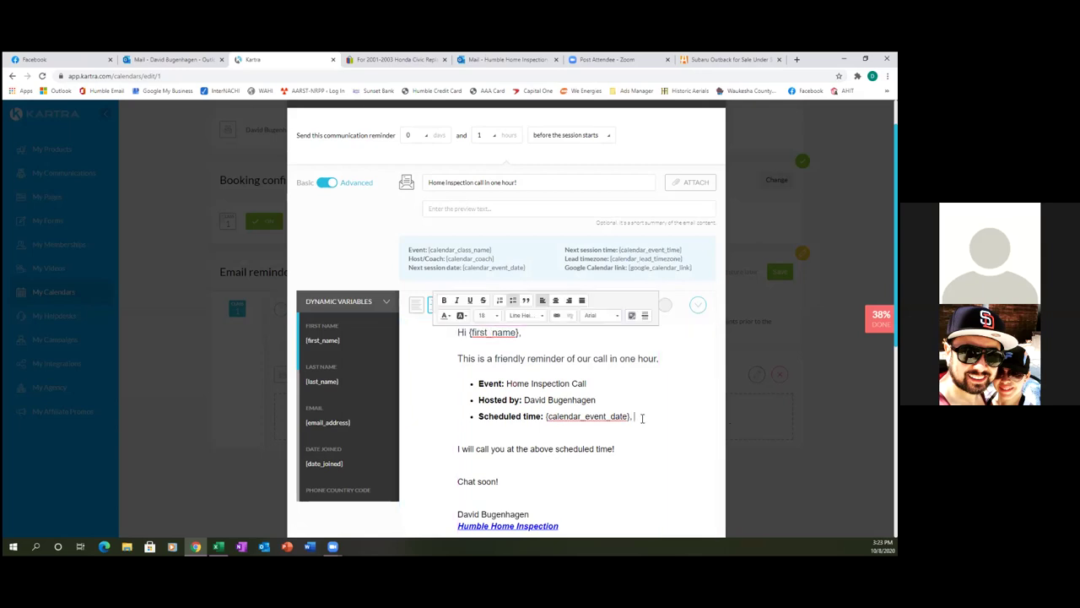
{"action": "key", "text": "ctrl+v"}
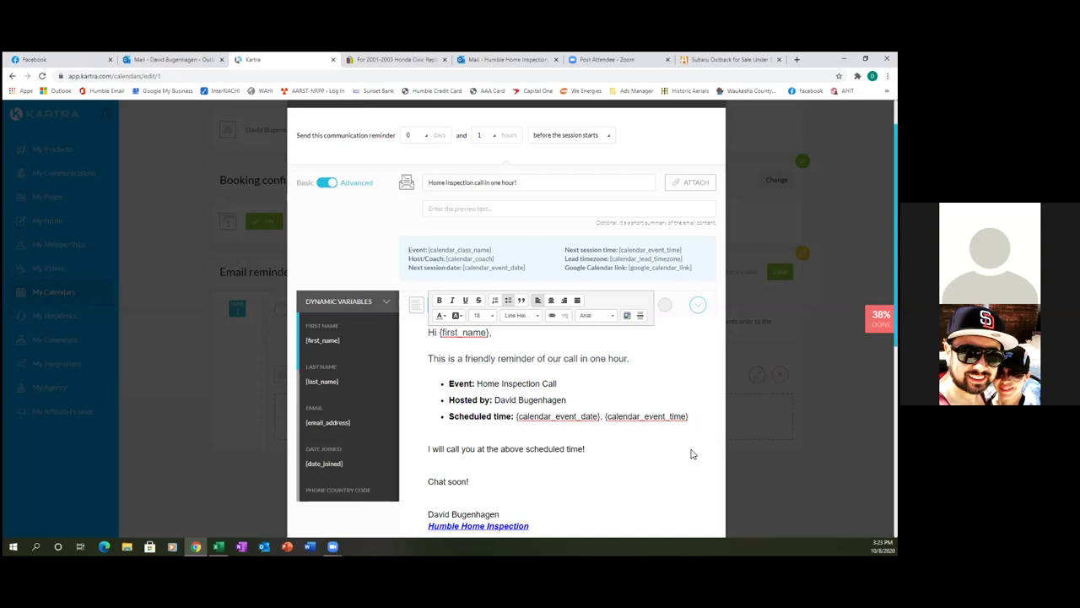
Add a bold bullet reading "Military Time Converter" below the Scheduled time line of the reminder email
{"action": "key", "text": "Return"}
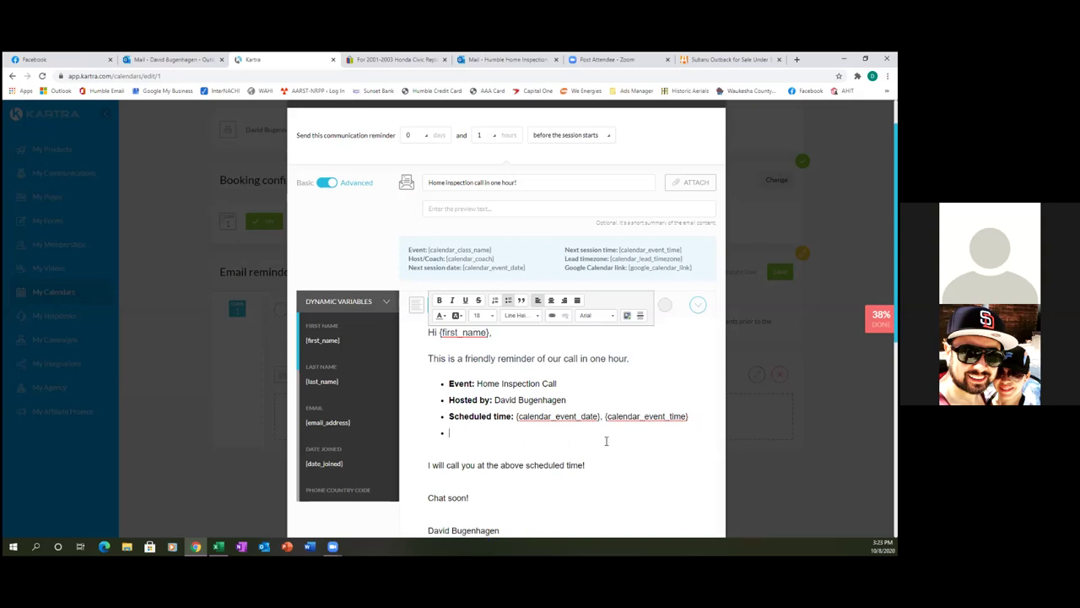
{"action": "key", "text": "Return"}
{"action": "key", "text": "Return"}
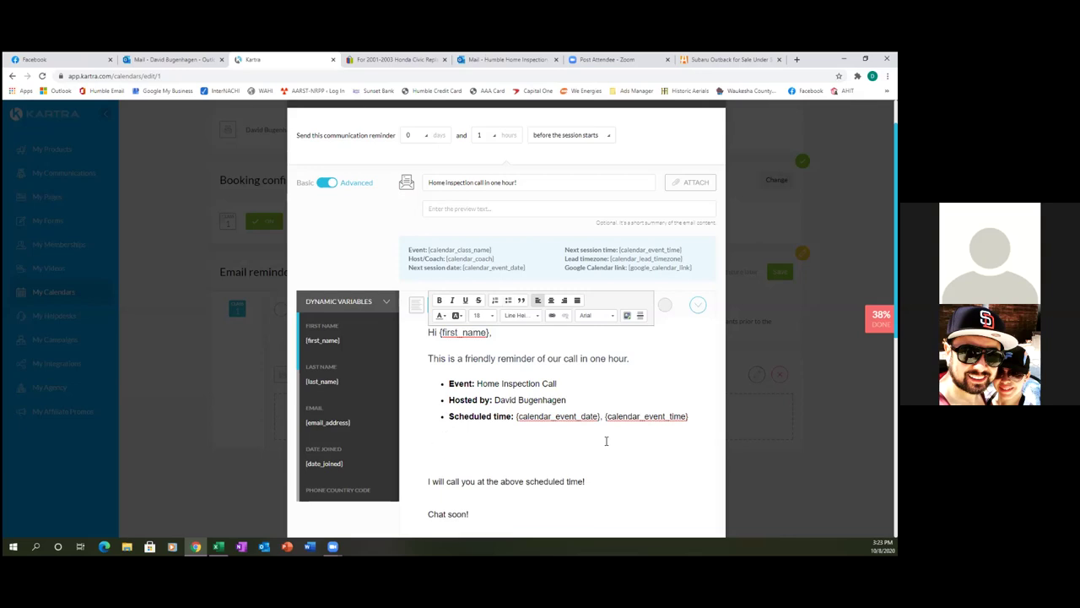
{"action": "key", "text": "BackSpace"}
{"action": "key", "text": "BackSpace"}
{"action": "key", "text": "Return"}
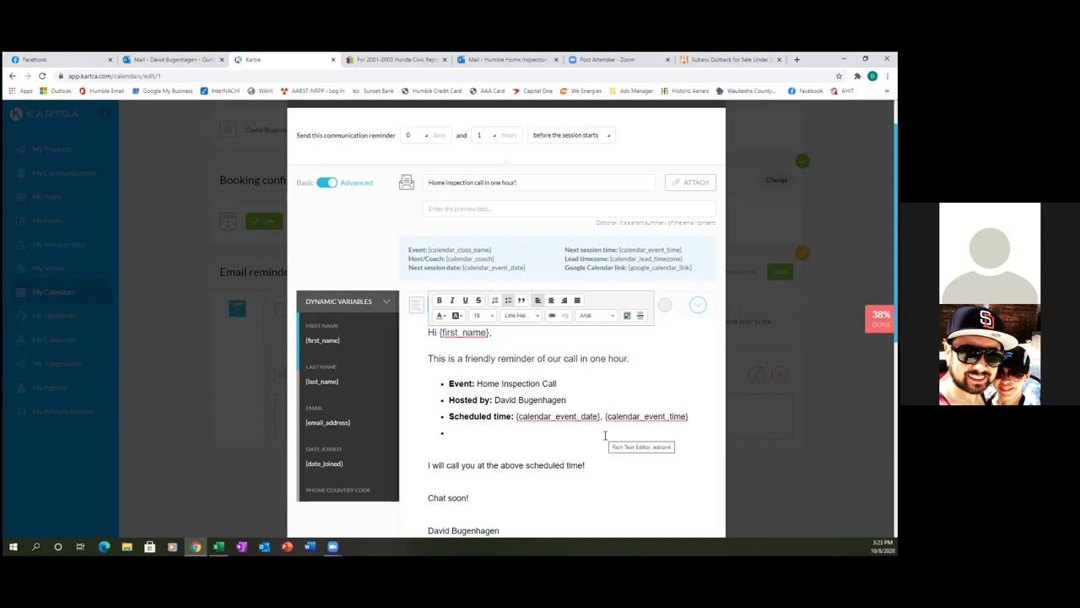
{"action": "type", "text": "Military Time Converter"}
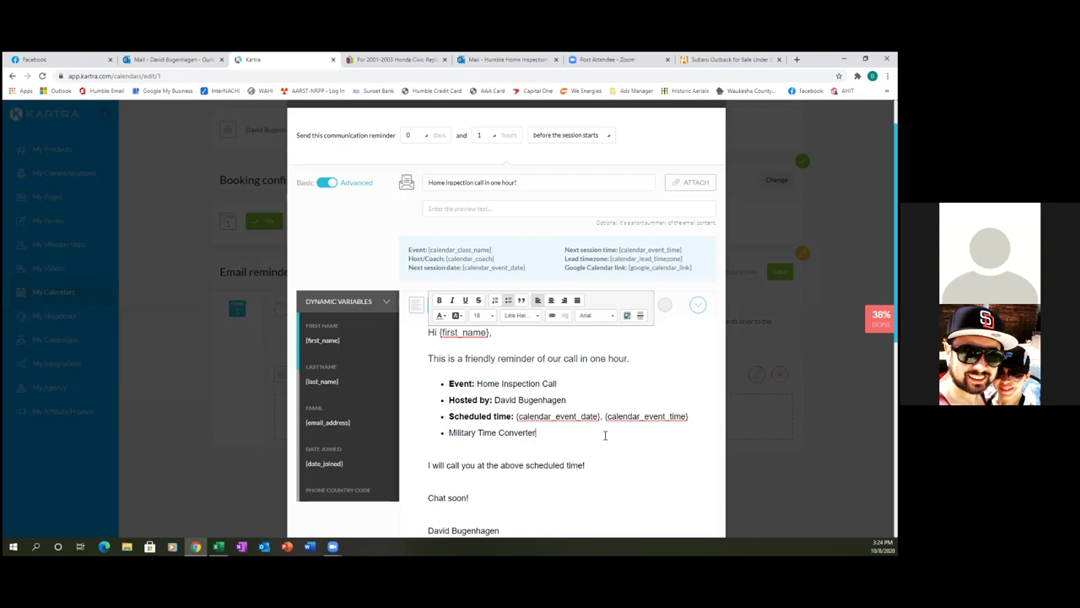
{"action": "left_click_drag", "start_coordinate": [539, 434], "coordinate": [450, 432]}
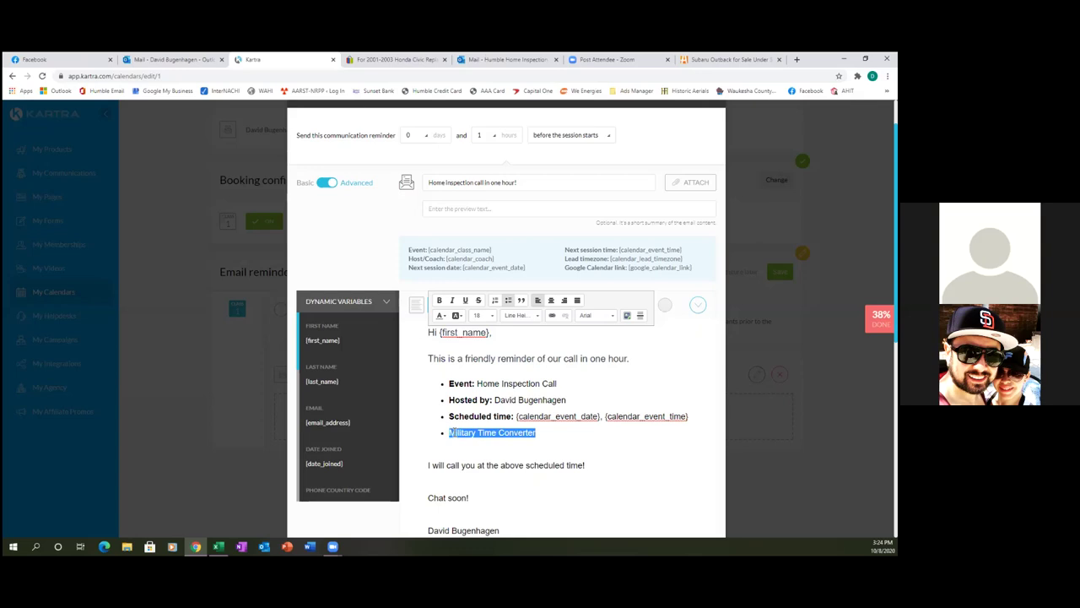
{"action": "left_click", "coordinate": [440, 302]}
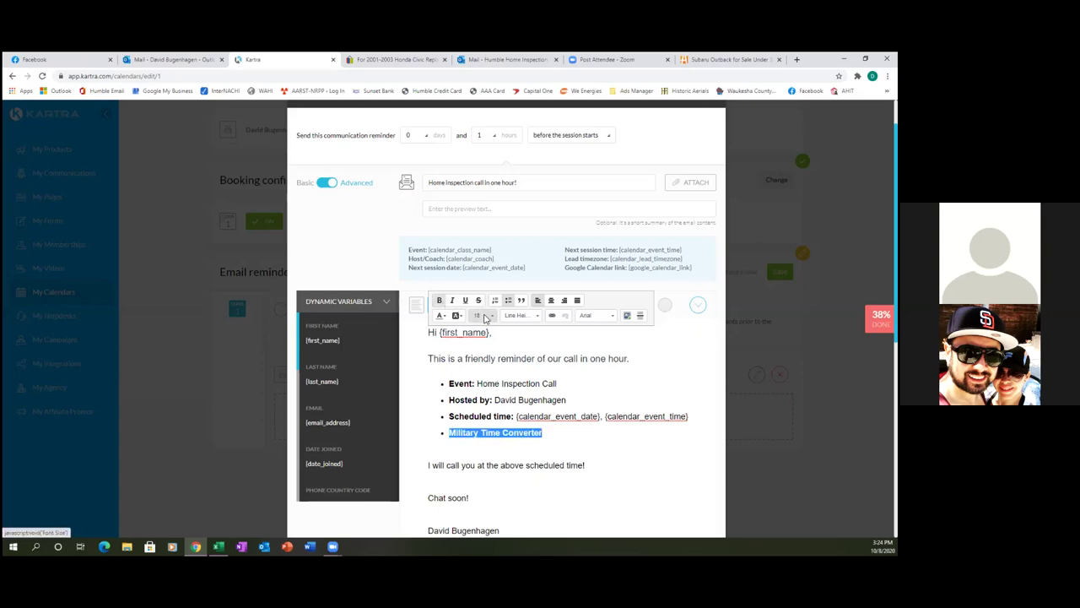
Start a link on the Military Time Converter text, search the web for "military time converter", and open the military.onlineclock.net conversion chart
{"action": "left_click", "coordinate": [552, 316]}
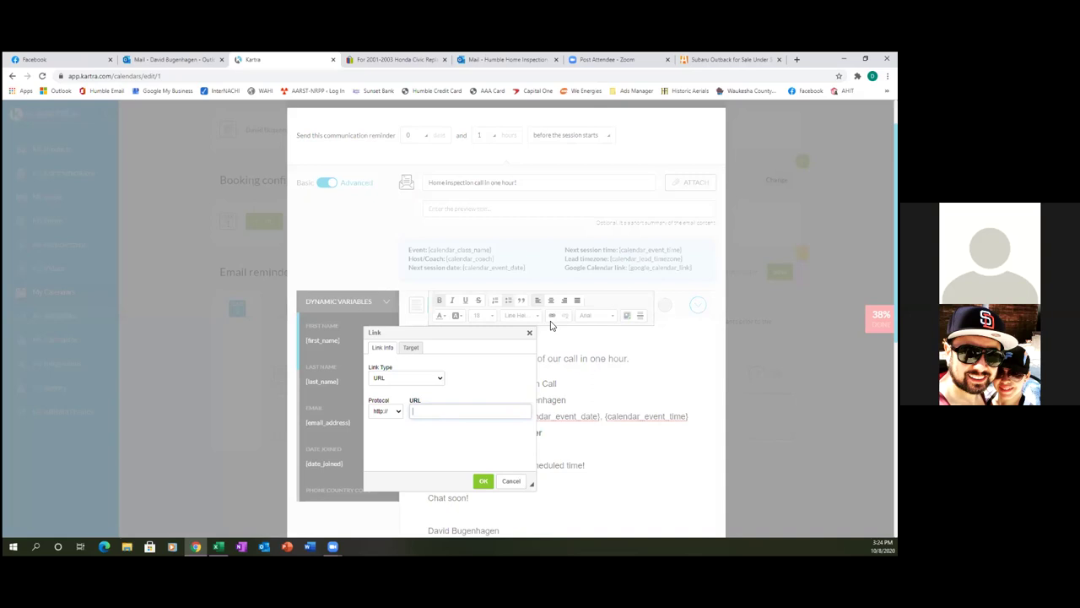
{"action": "left_click", "coordinate": [797, 59]}
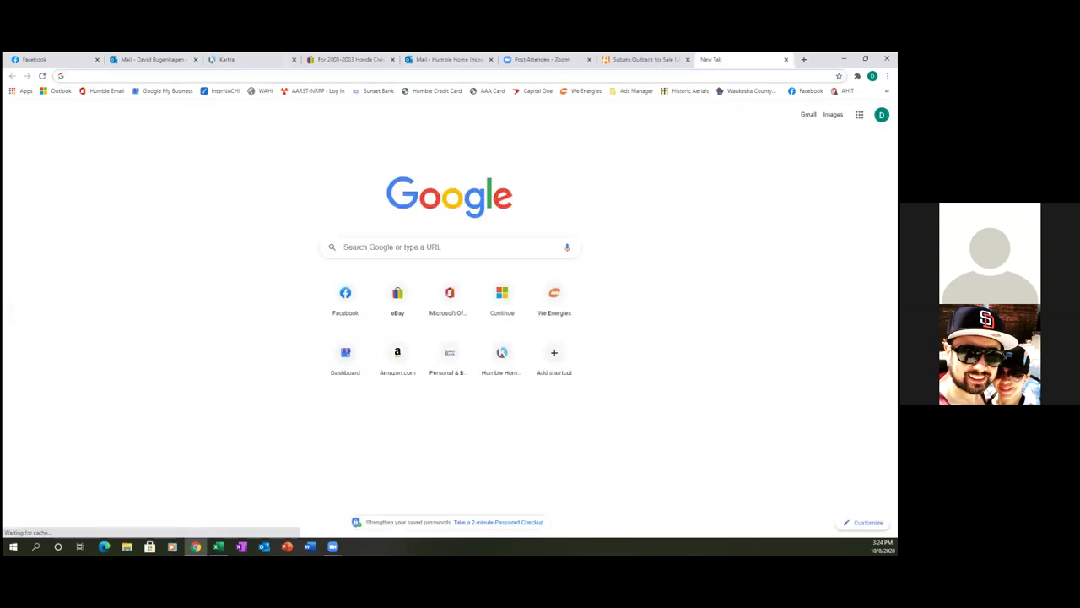
{"action": "type", "text": "militar"}
{"action": "type", "text": "y time "}
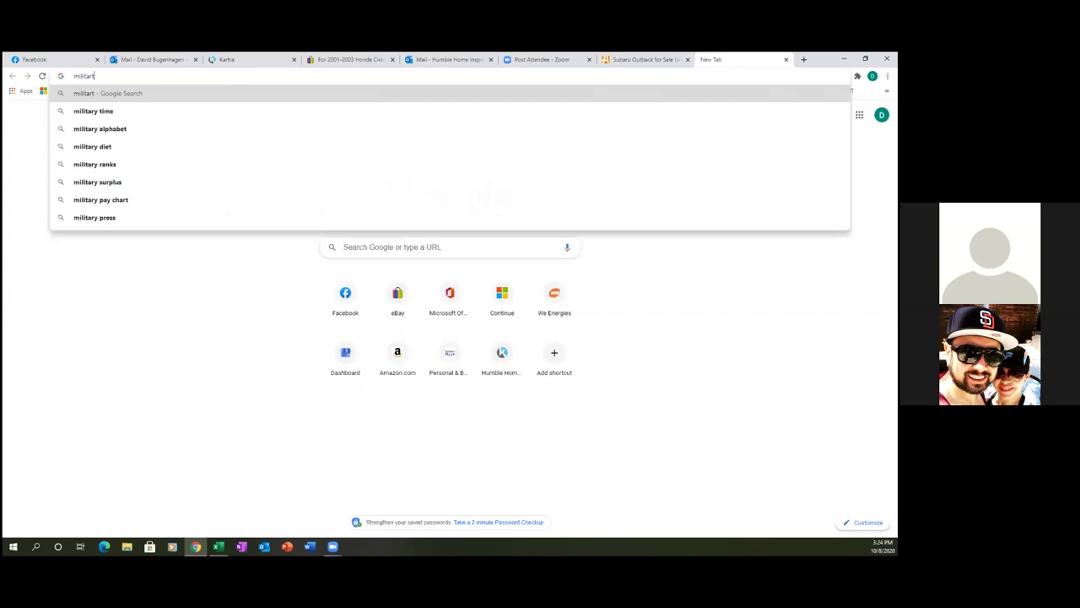
{"action": "type", "text": "conver"}
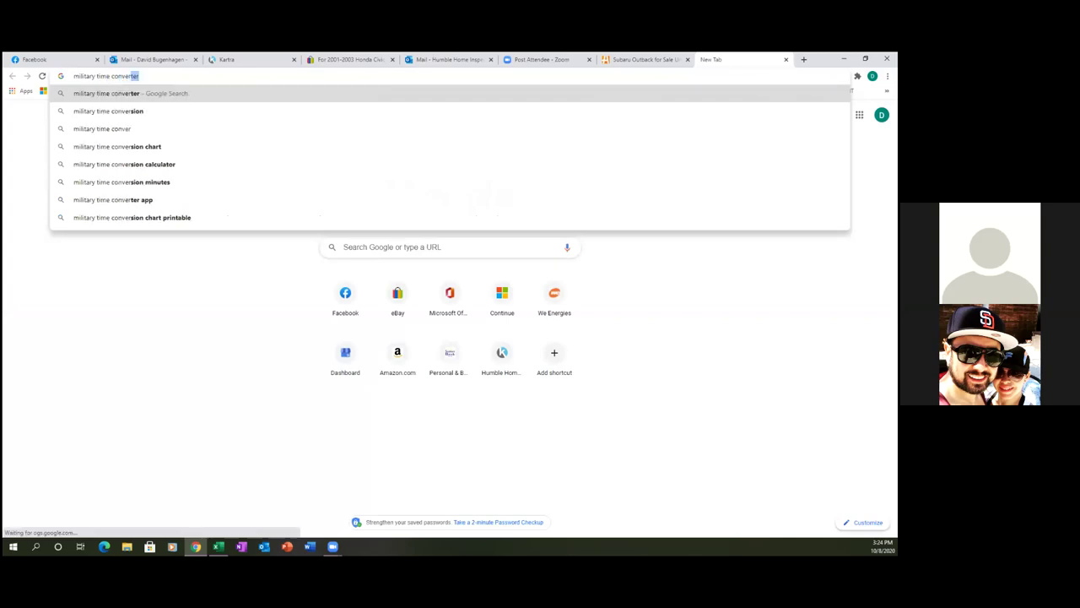
{"action": "key", "text": "Return"}
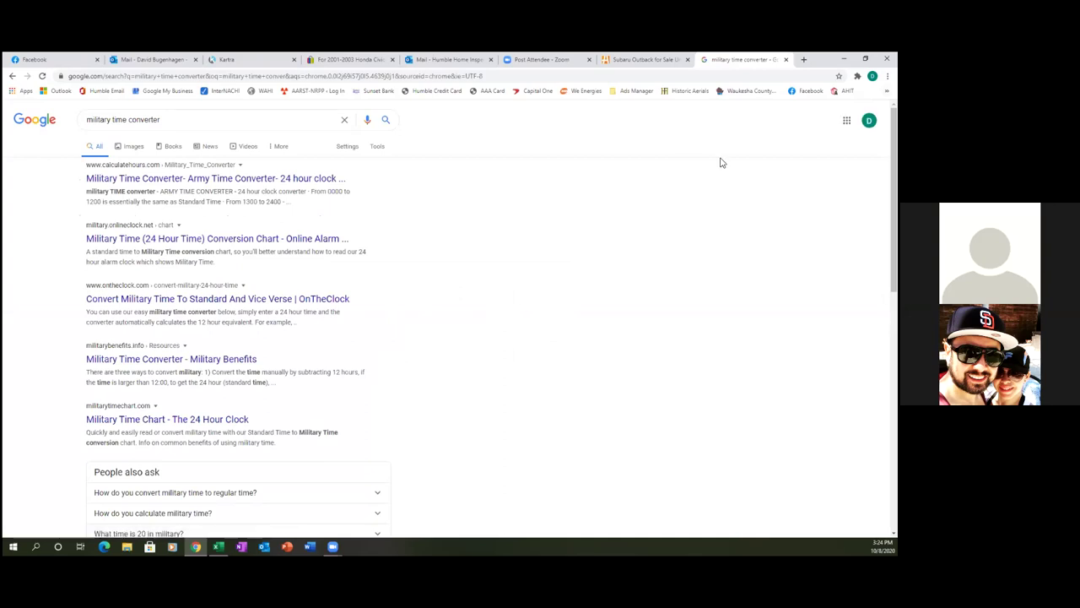
{"action": "left_click", "coordinate": [199, 238]}
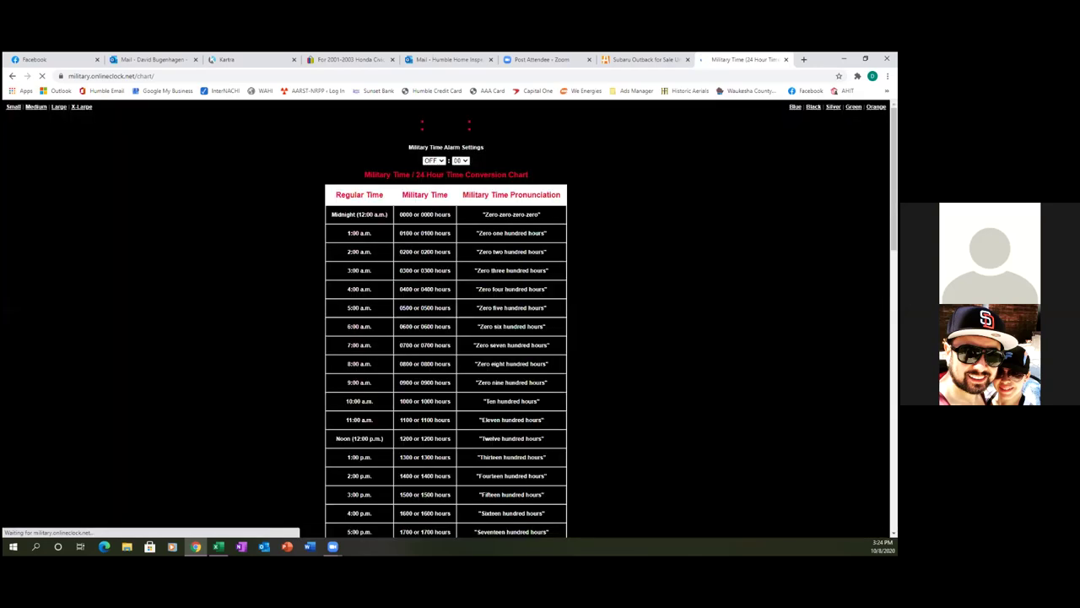
{"action": "left_click", "coordinate": [157, 77]}
{"action": "key", "text": "ctrl+c"}
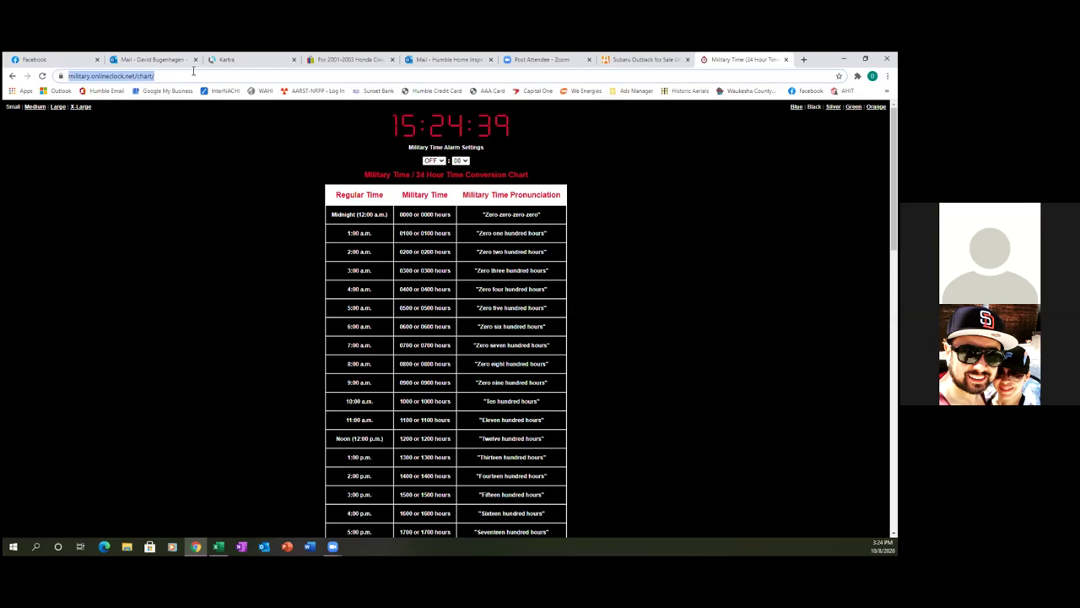
{"action": "left_click", "coordinate": [186, 78]}
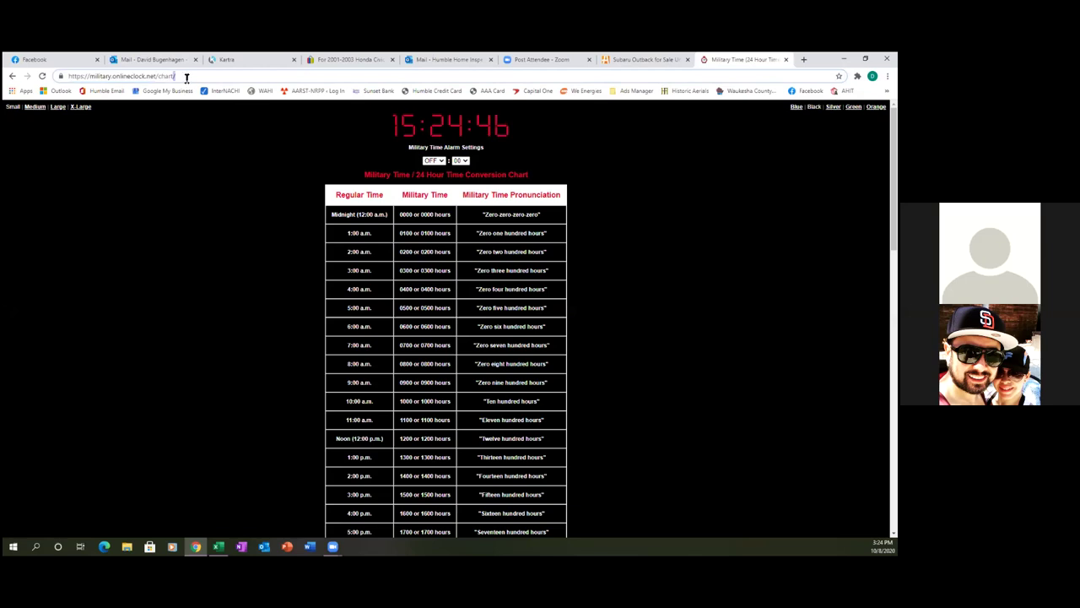
{"action": "key", "text": "ctrl+a"}
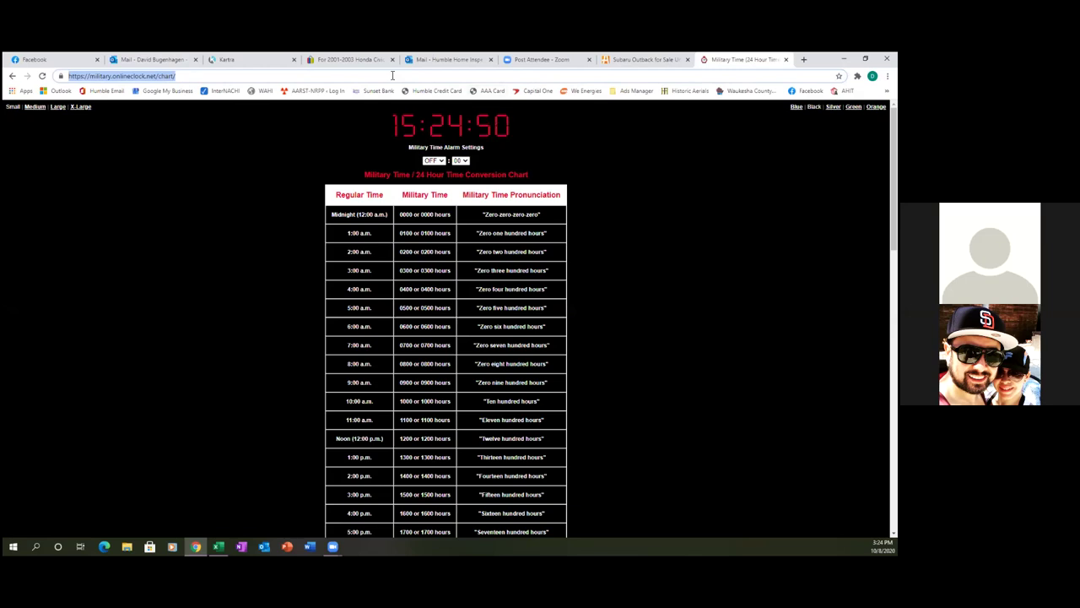
{"action": "left_click", "coordinate": [260, 63]}
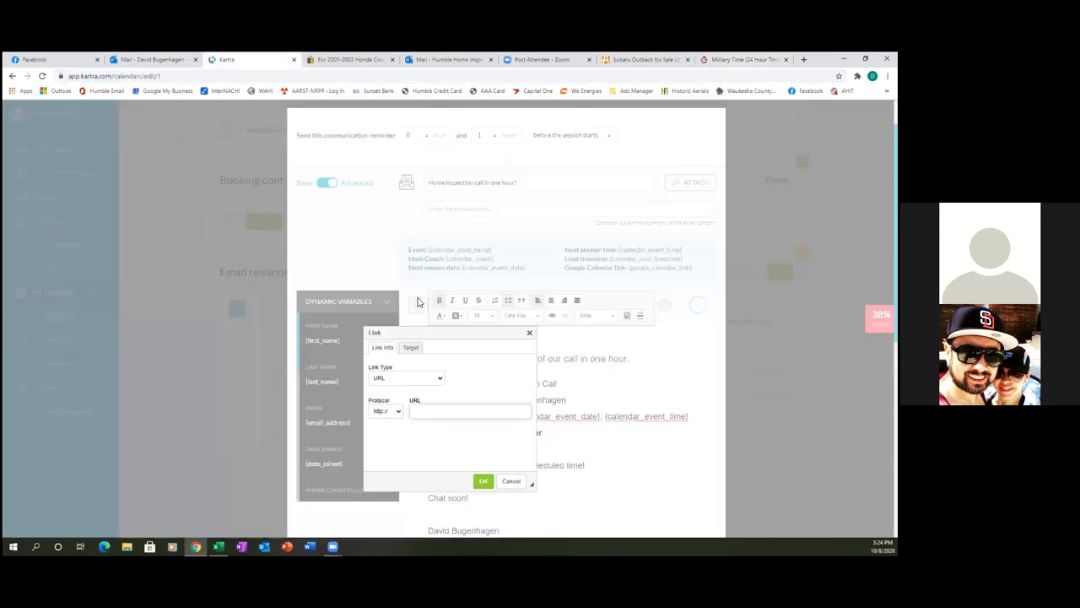
{"action": "key", "text": "ctrl+v"}
{"action": "left_click", "coordinate": [484, 483]}
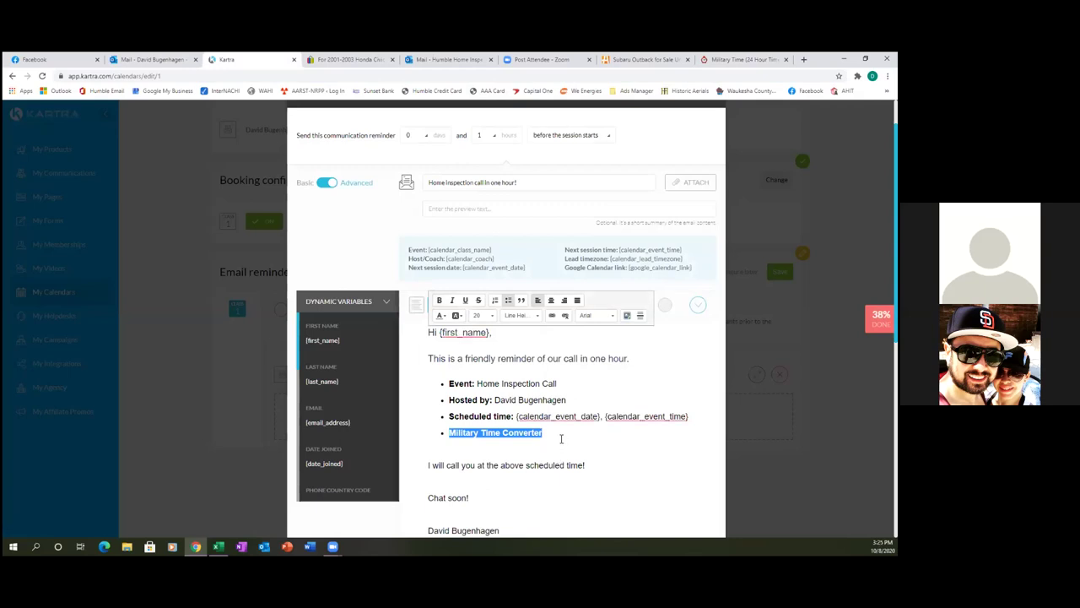
Append a comma and the {calendar_lead_timezone} variable from the reference list to the end of the Scheduled time line
{"action": "left_click", "coordinate": [690, 419]}
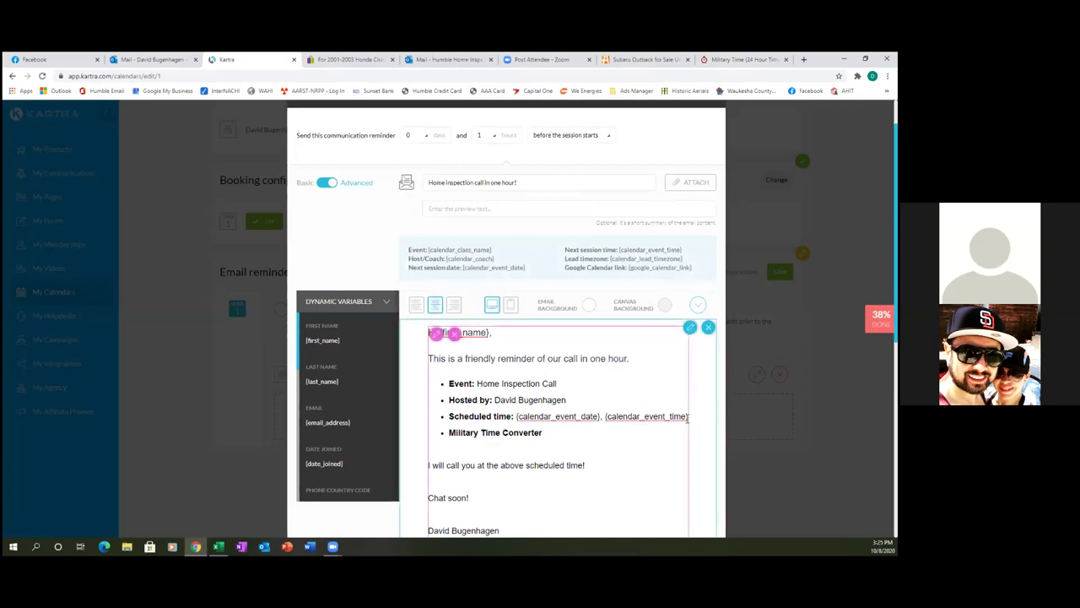
{"action": "left_click", "coordinate": [693, 422]}
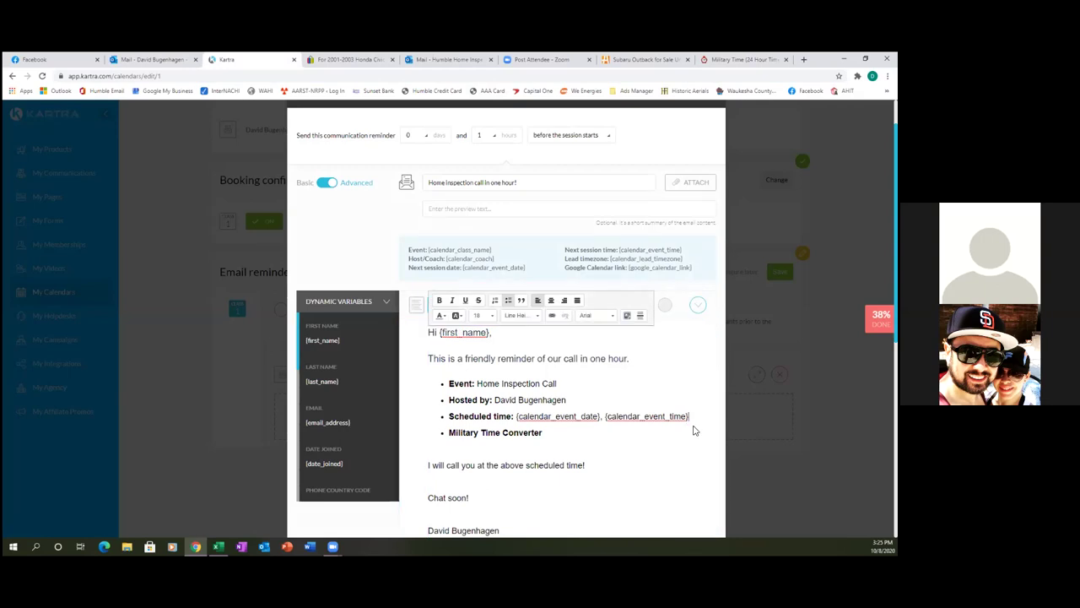
{"action": "type", "text": "."}
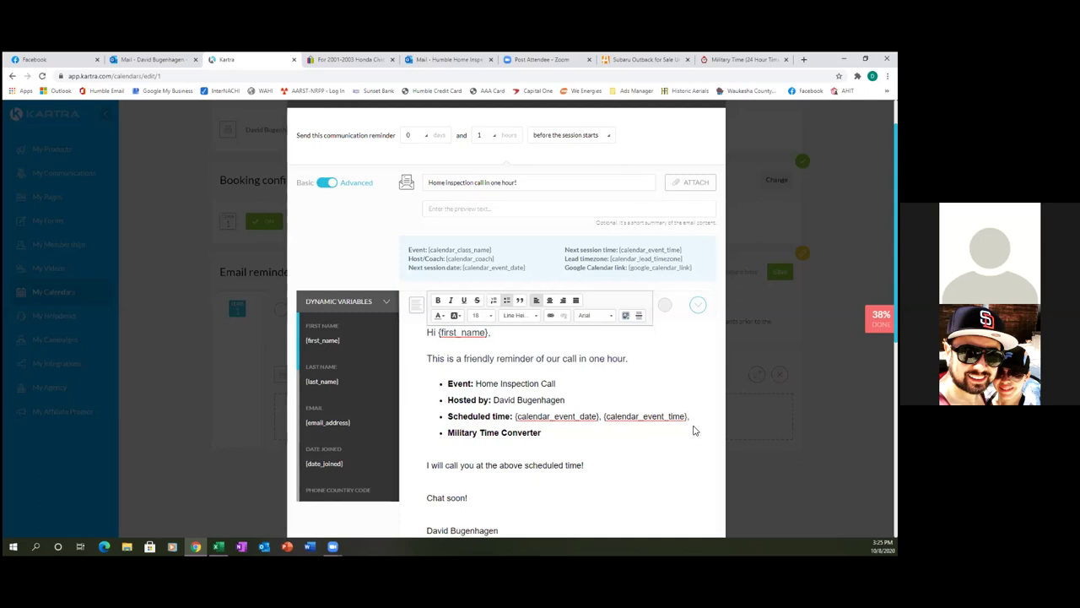
{"action": "left_click_drag", "start_coordinate": [684, 258], "coordinate": [614, 266]}
{"action": "key", "text": "ctrl+c"}
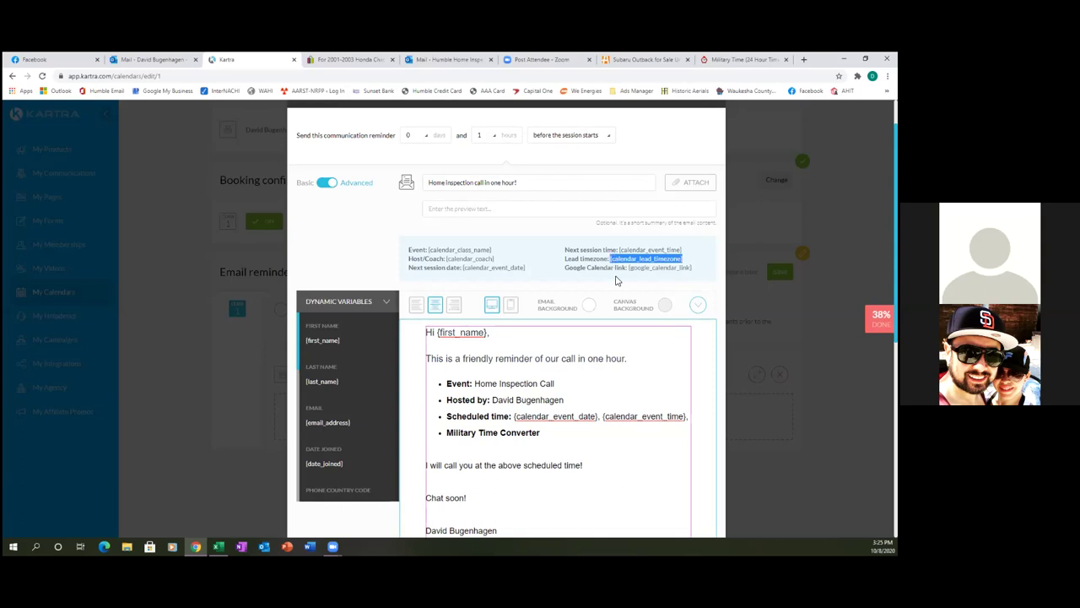
{"action": "left_click", "coordinate": [690, 416]}
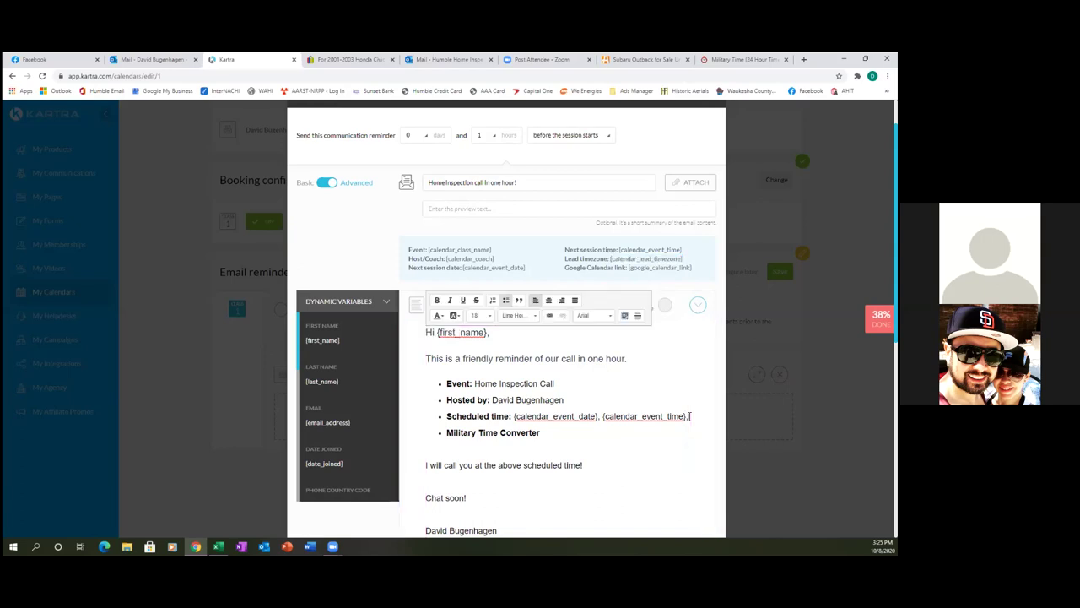
{"action": "type", "text": ","}
{"action": "key", "text": "ctrl+v"}
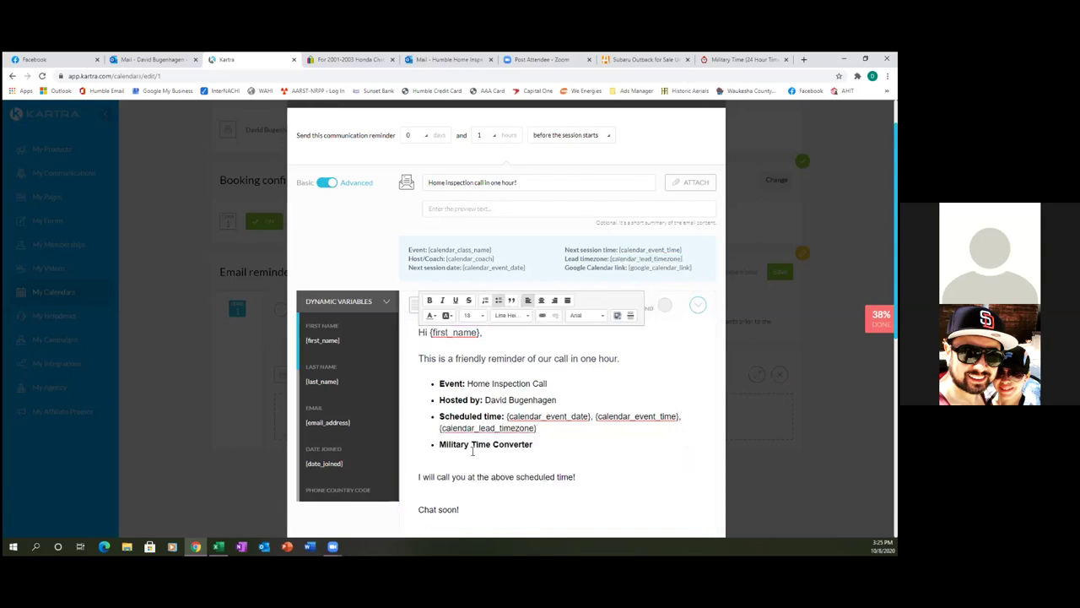
Set the text colour of the Military Time Converter bullet to blue
{"action": "left_click", "coordinate": [534, 445]}
{"action": "left_click_drag", "start_coordinate": [533, 445], "coordinate": [439, 445]}
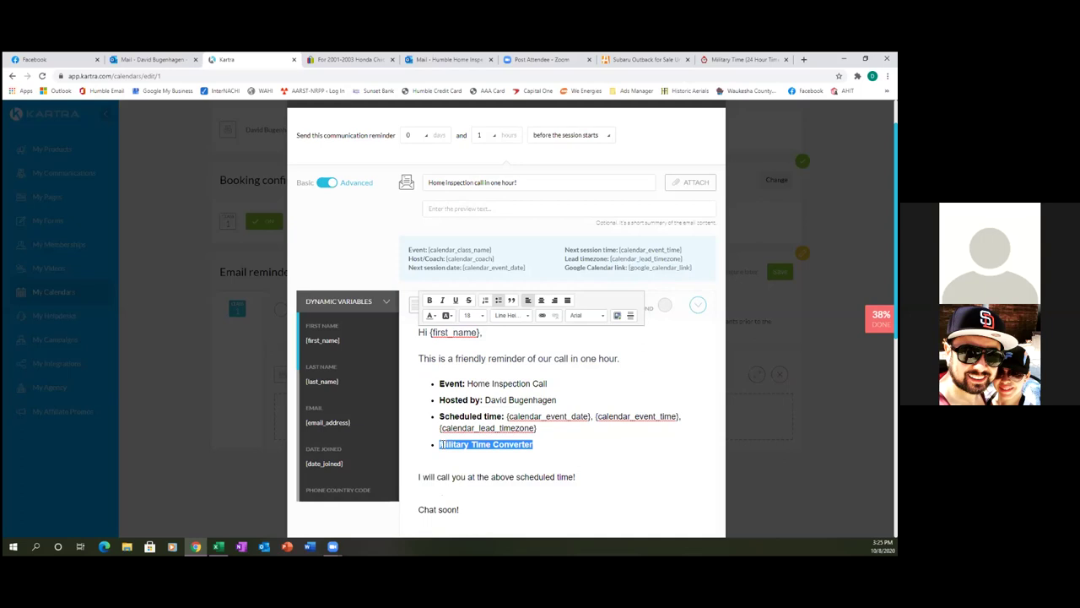
{"action": "left_click", "coordinate": [436, 319]}
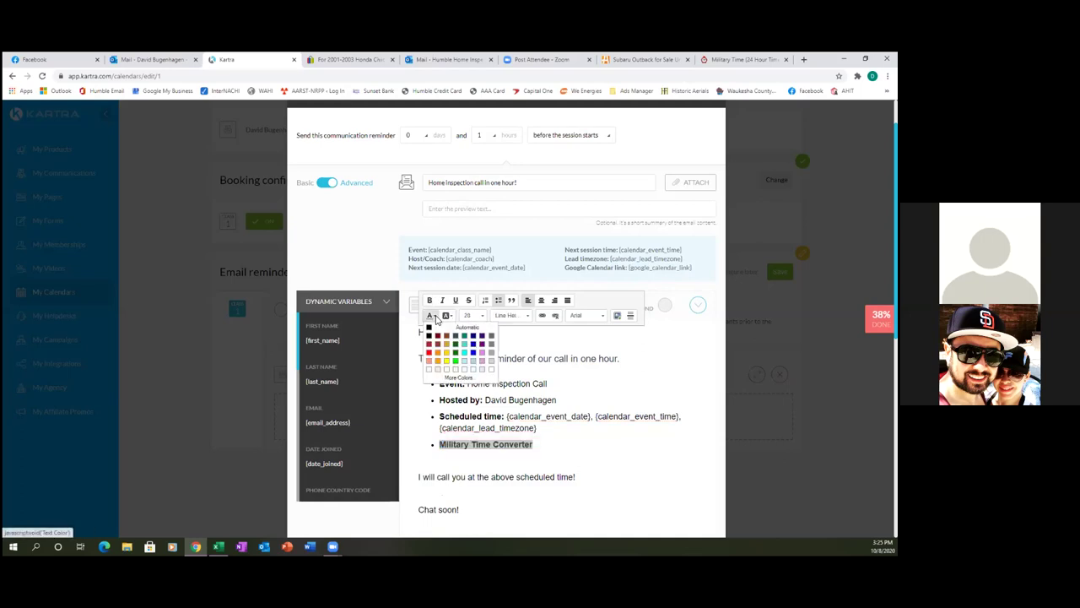
{"action": "left_click", "coordinate": [473, 360]}
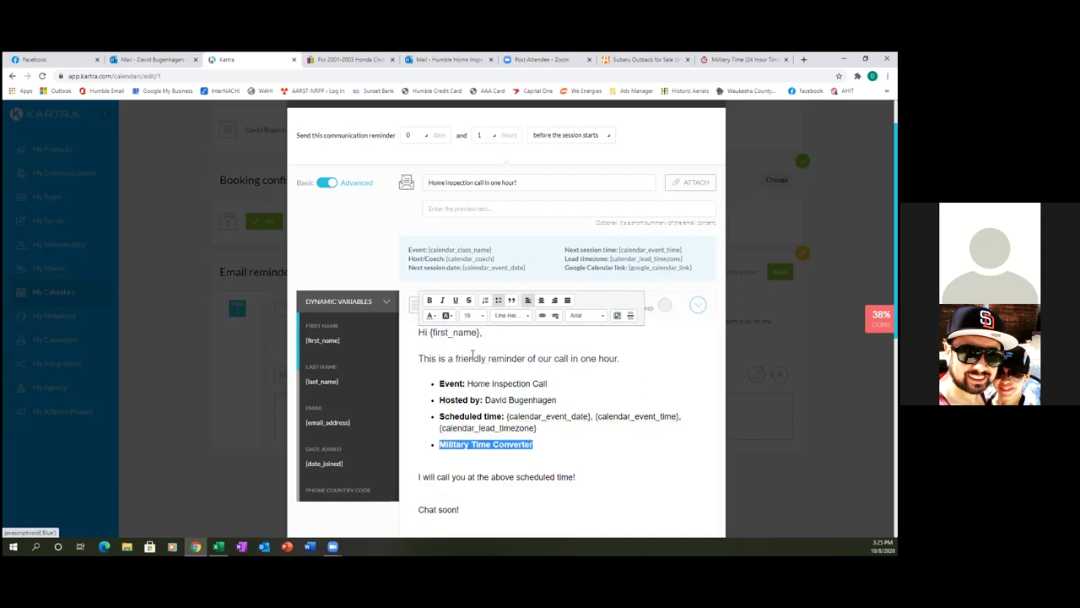
{"action": "left_click", "coordinate": [626, 449]}
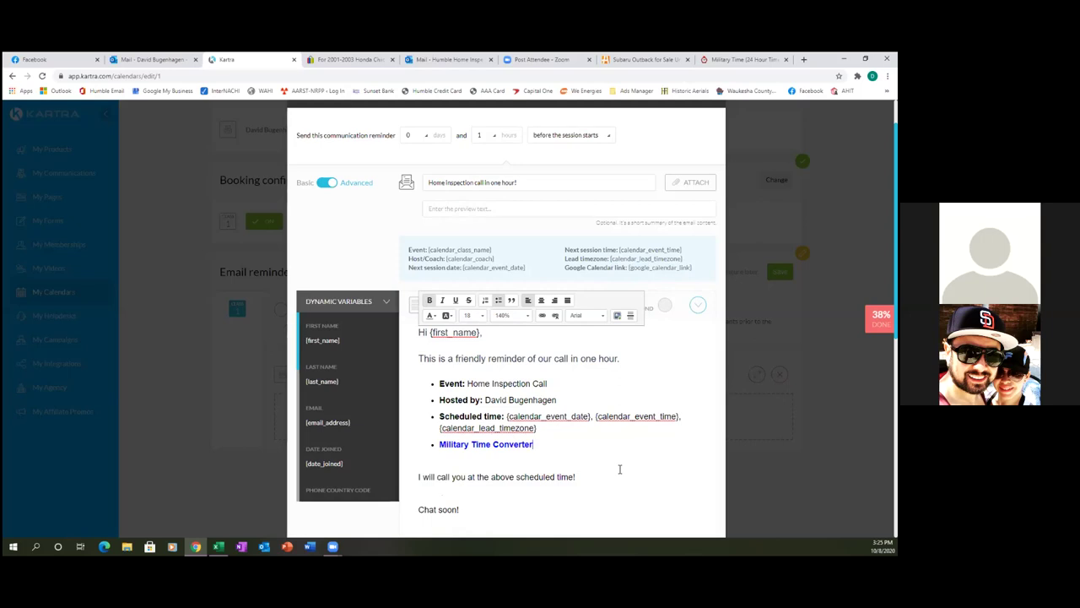
Review the rest of the reminder email down to its footer and the template options
{"action": "scroll", "coordinate": [620, 469], "scroll_direction": "down", "scroll_amount": 2}
{"action": "scroll", "coordinate": [619, 471], "scroll_direction": "up", "scroll_amount": 1}
{"action": "scroll", "coordinate": [619, 472], "scroll_direction": "down", "scroll_amount": 1}
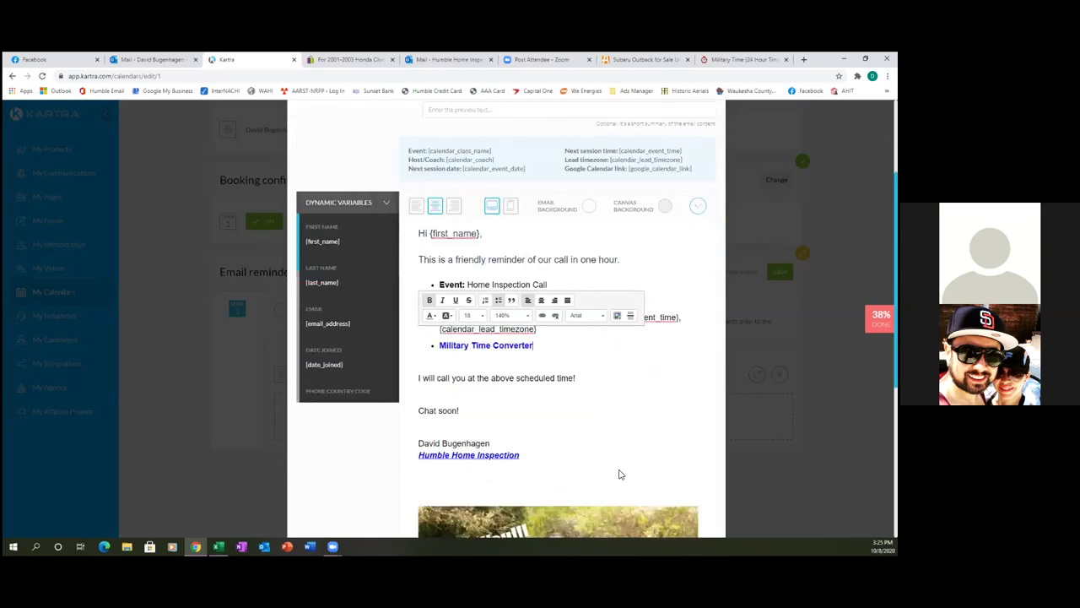
{"action": "scroll", "coordinate": [618, 471], "scroll_direction": "down", "scroll_amount": 4}
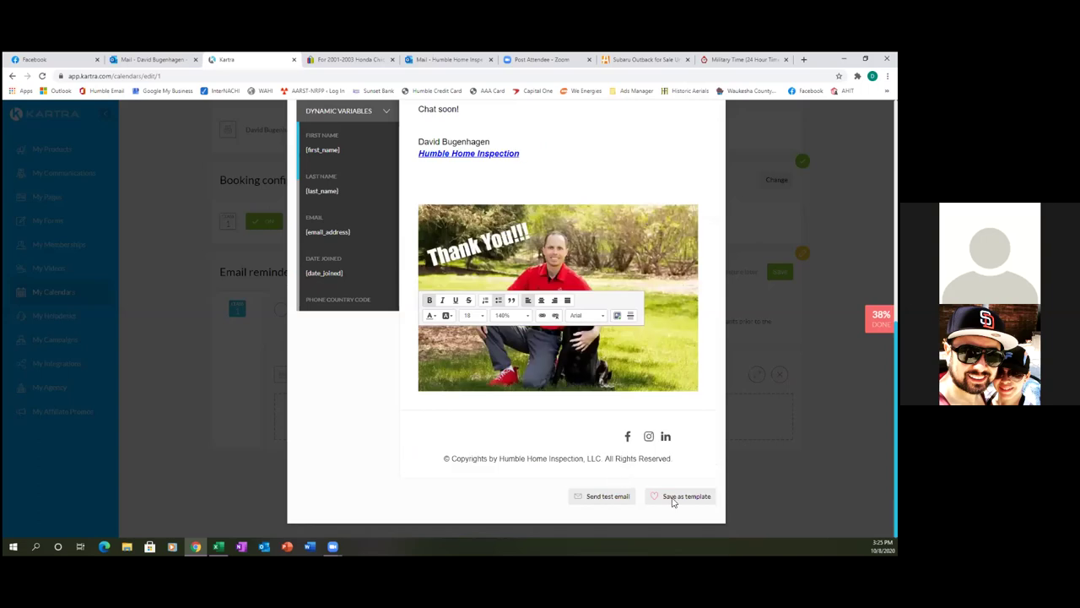